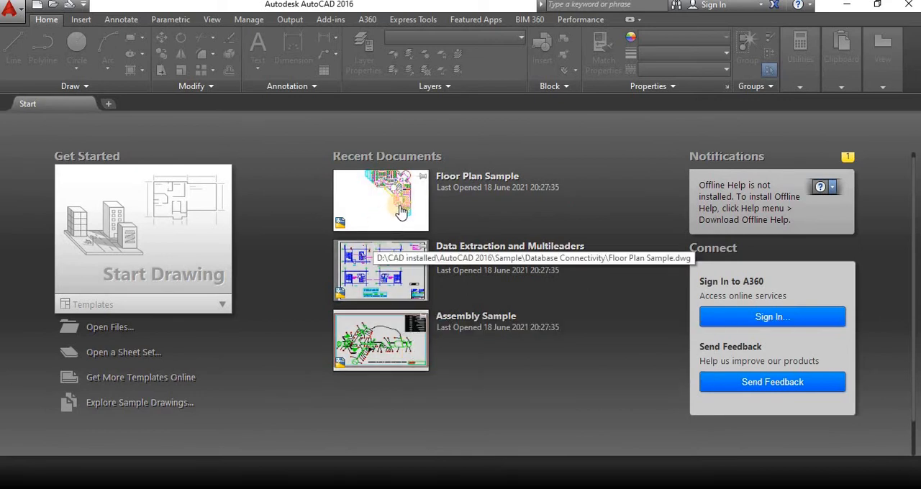
Start a new blank drawing.
click(162, 252)
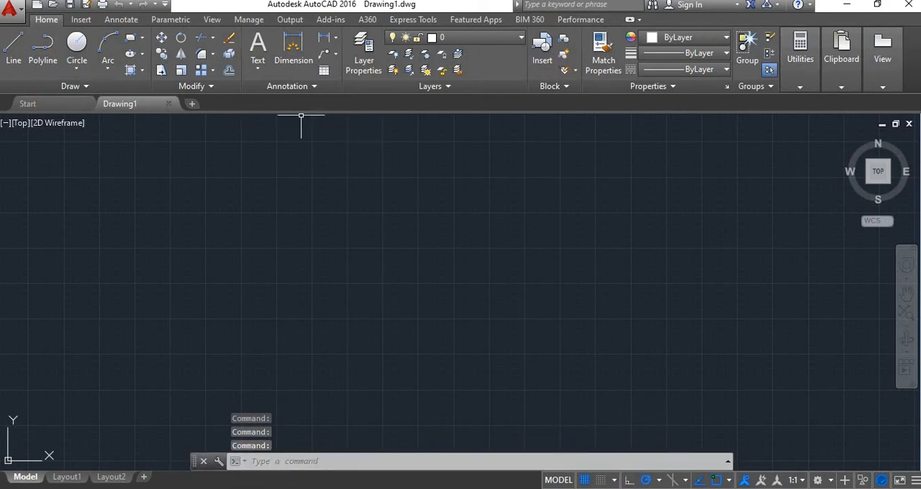
click(10, 9)
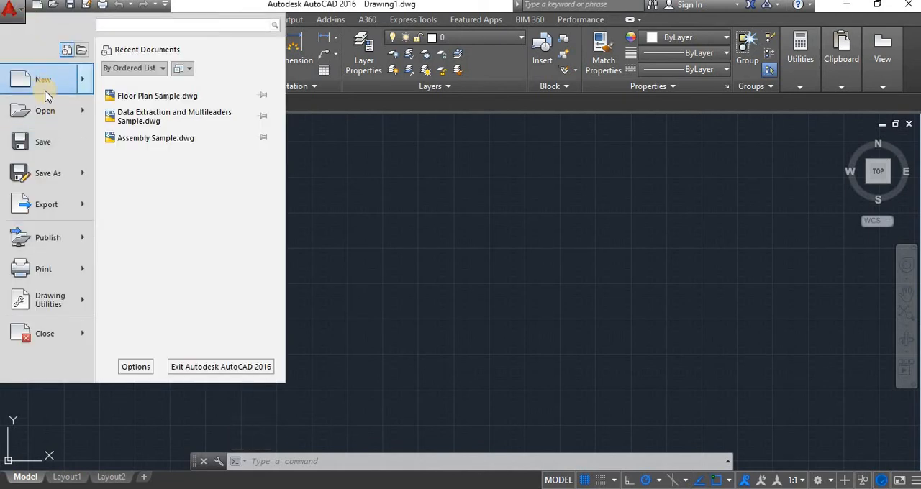
mouse_move(52, 115)
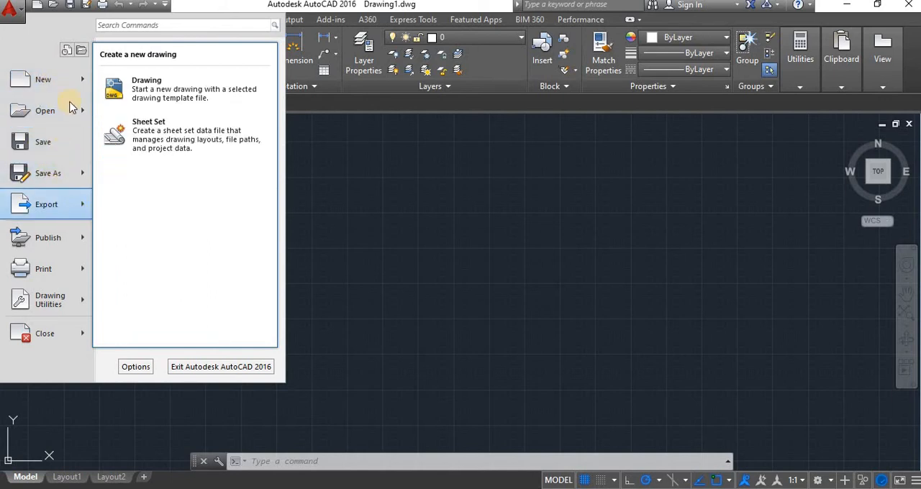
click(459, 189)
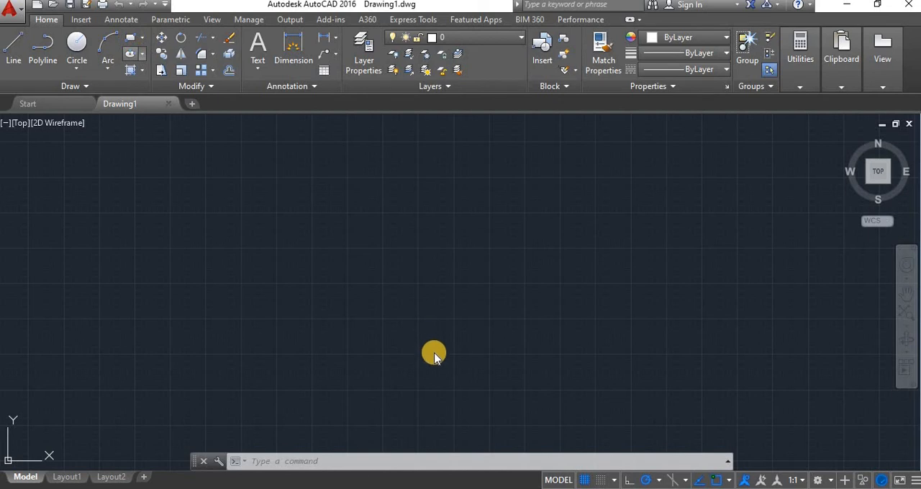
Draw a rectangle near the middle of the drawing area, with its first corner at about 2607, 1701.
text(rectang)
key(Return)
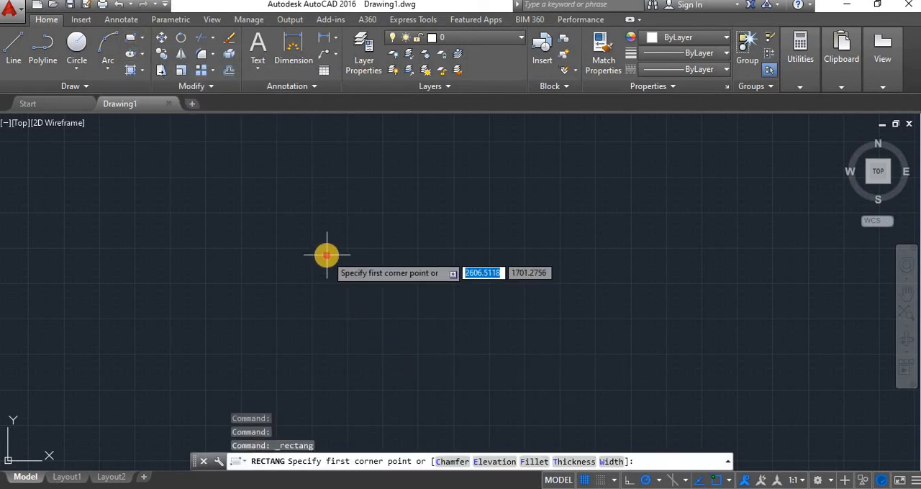
click(326, 255)
click(430, 348)
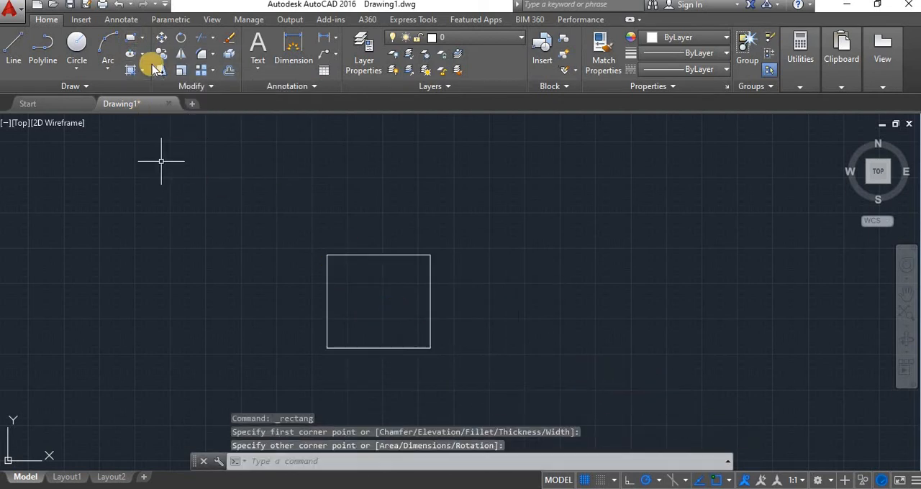
Draw a circle just to the right of the rectangle, somewhat larger than it and not touching it.
click(77, 44)
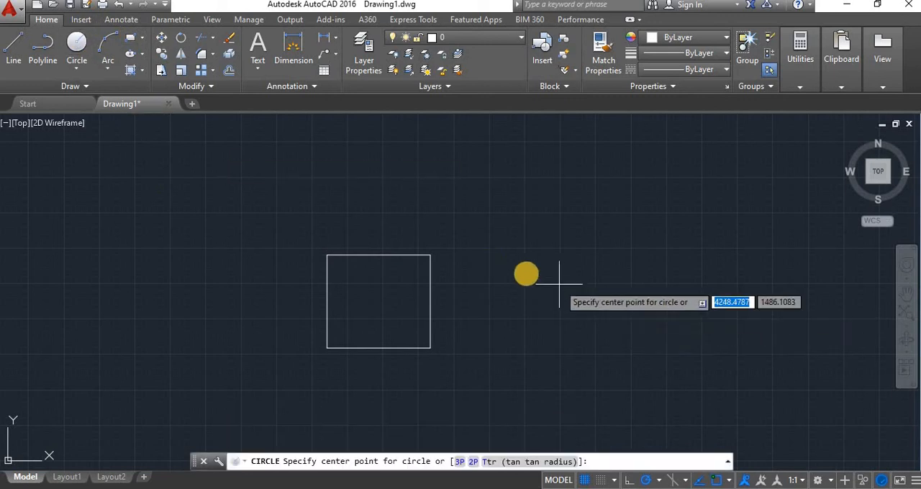
click(526, 273)
click(489, 345)
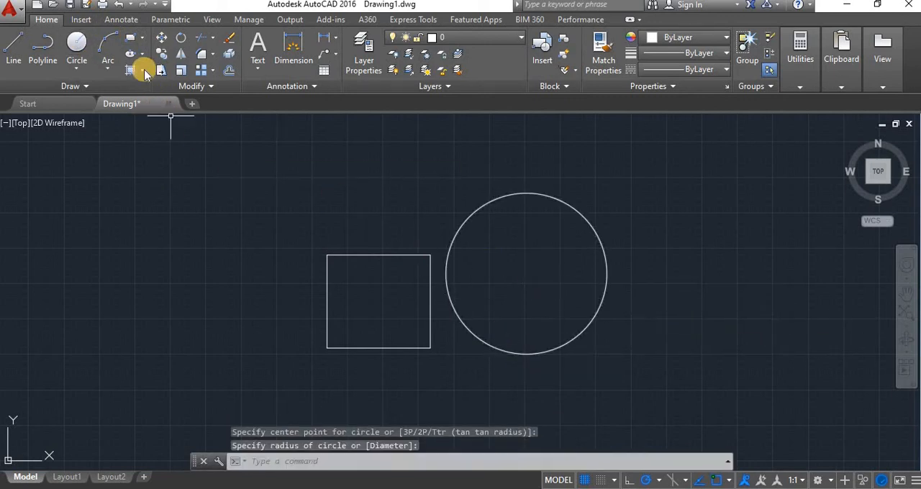
Draw a second rectangle of similar size that overlaps the upper-left corner of the first one.
click(129, 37)
click(263, 193)
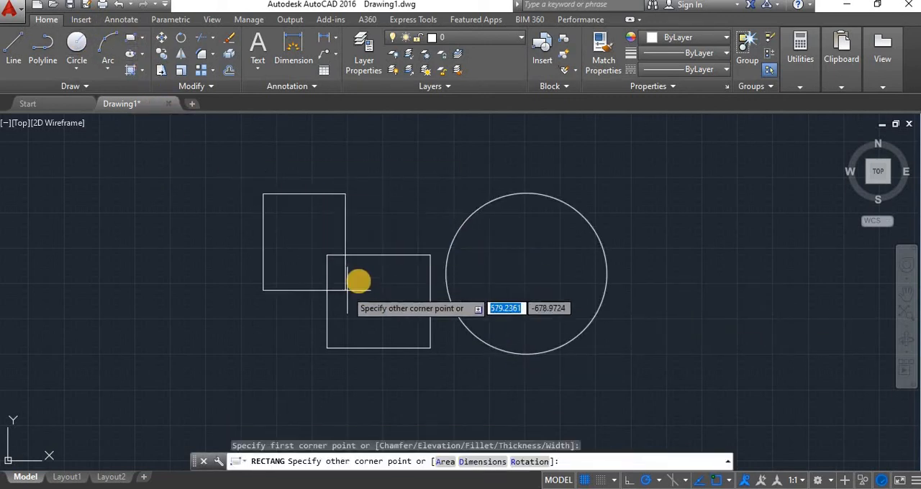
click(359, 280)
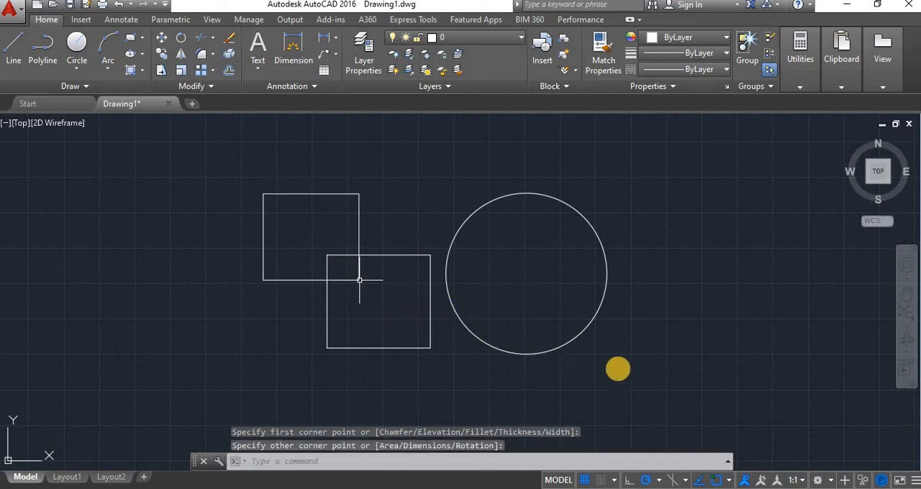
key(Escape)
Examine the two rectangles and the circle at different magnifications, zooming in and out, and pan them back to the middle.
scroll(605, 346, down, 2)
scroll(594, 323, up, 2)
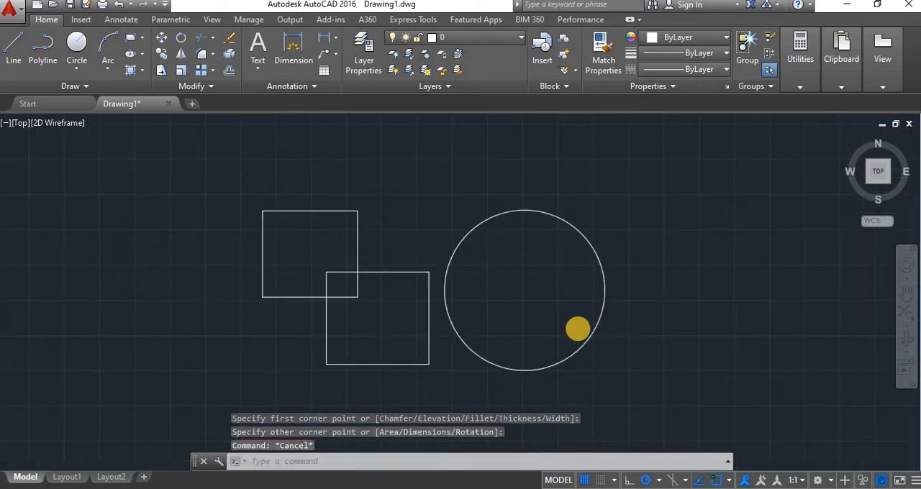
scroll(578, 328, down, 2)
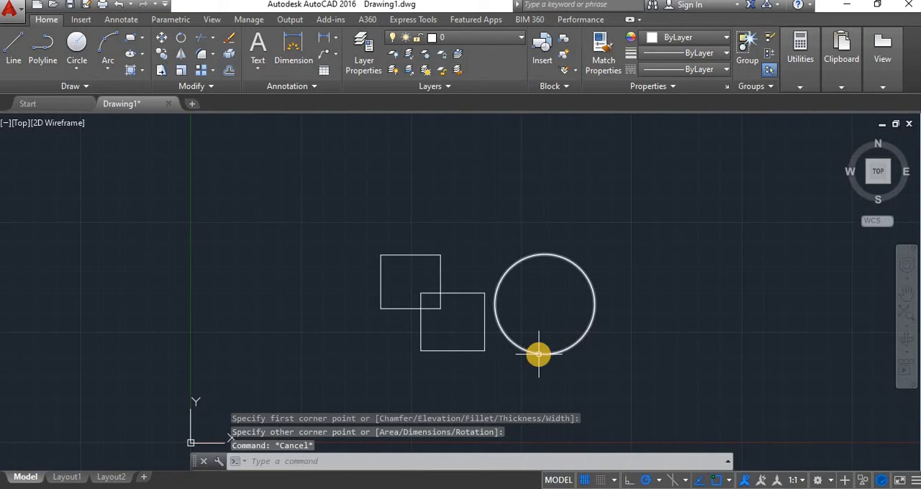
scroll(488, 351, up, 5)
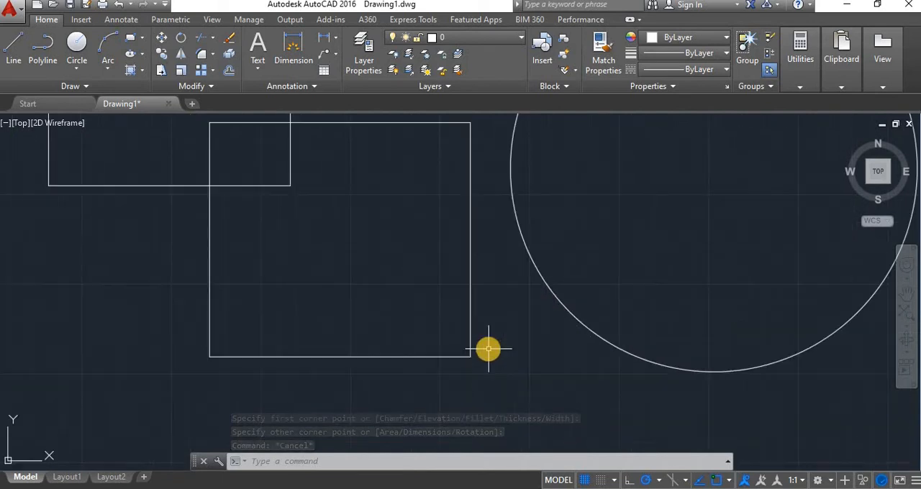
scroll(488, 350, down, 8)
scroll(489, 335, up, 3)
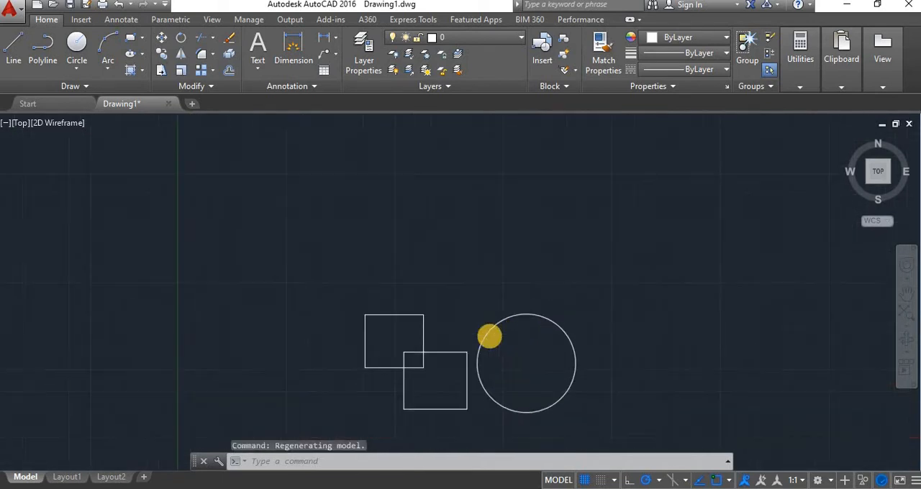
scroll(475, 366, up, 2)
scroll(475, 366, down, 2)
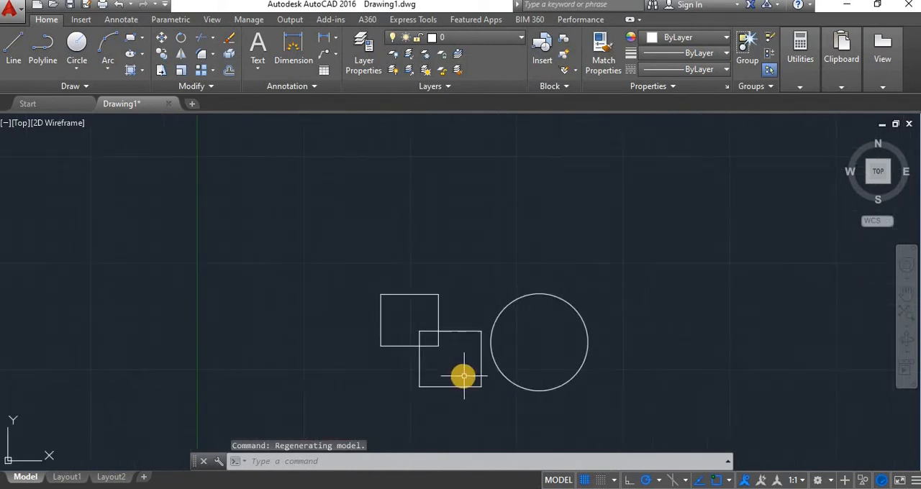
scroll(466, 368, up, 4)
scroll(469, 364, down, 2)
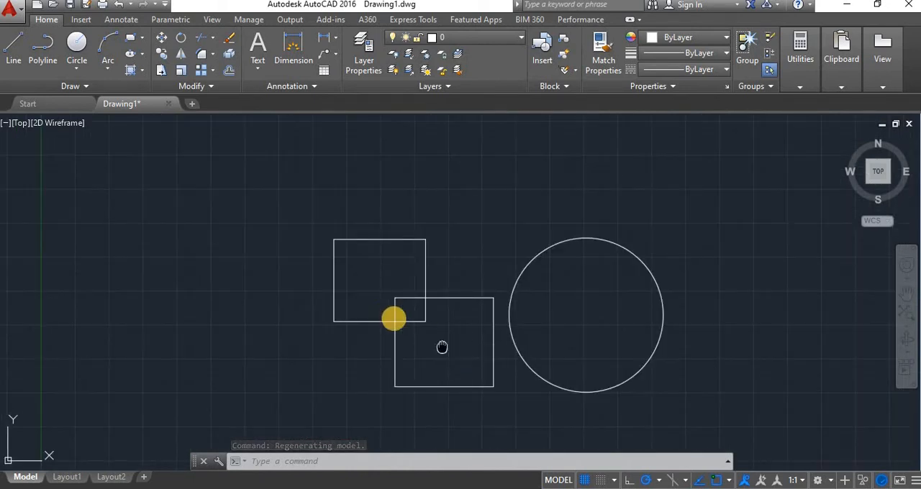
middle_drag(442, 348, 393, 318)
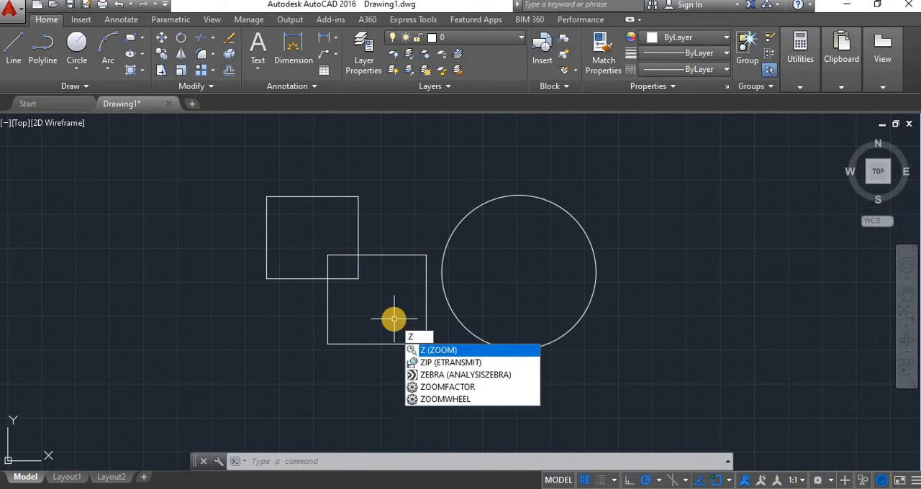
Zoom with the All option, and recenter the view on a point to the right of the circle with the Center option at default magnification.
key(Return)
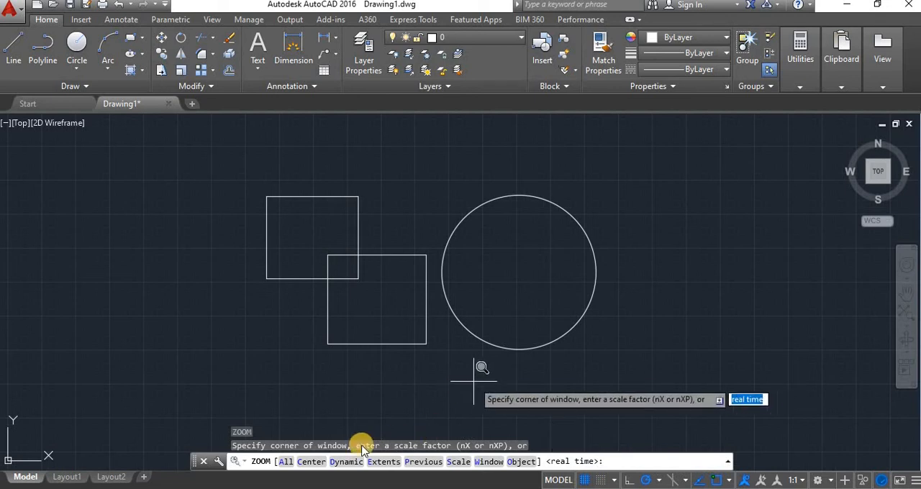
click(285, 461)
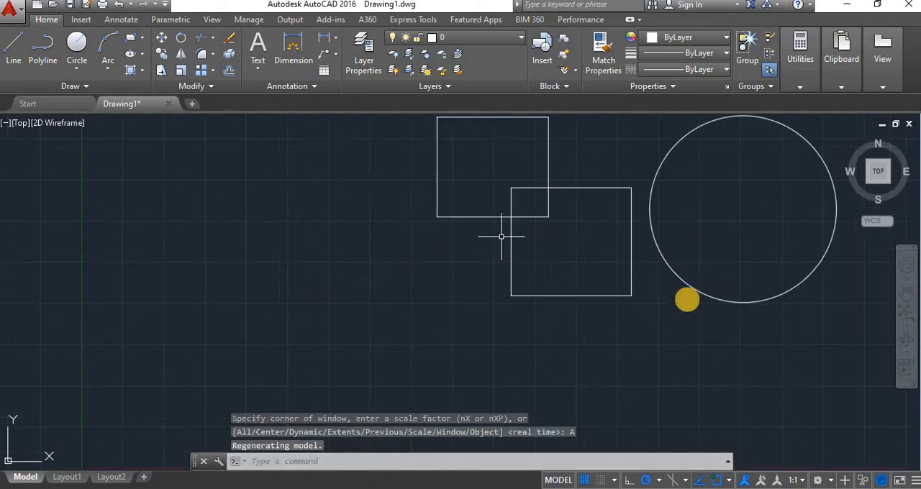
key(Return)
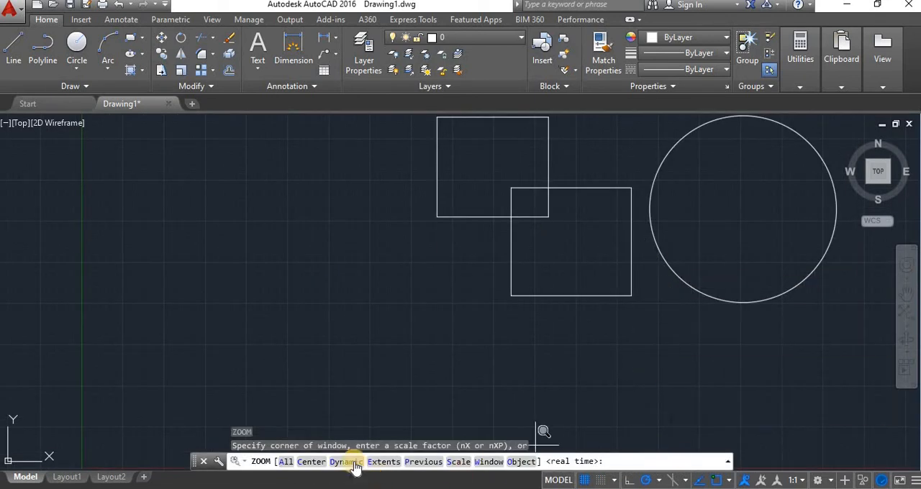
click(314, 461)
scroll(354, 323, down, 4)
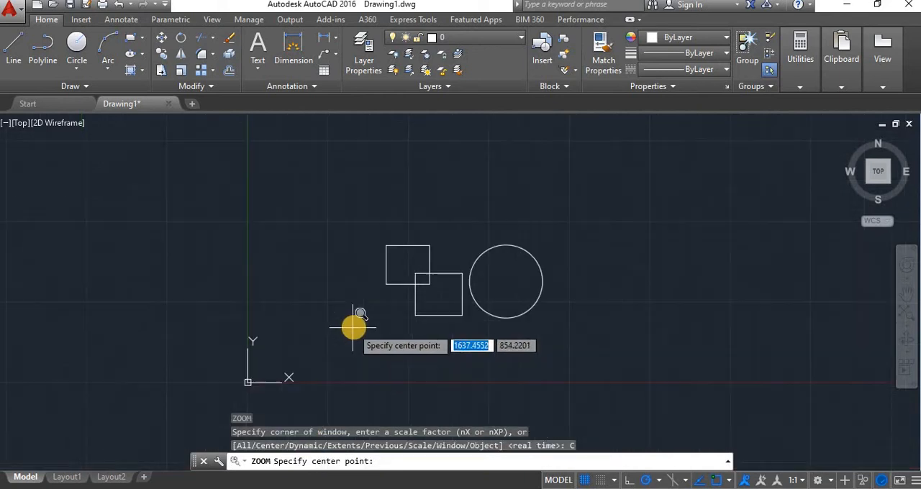
click(590, 325)
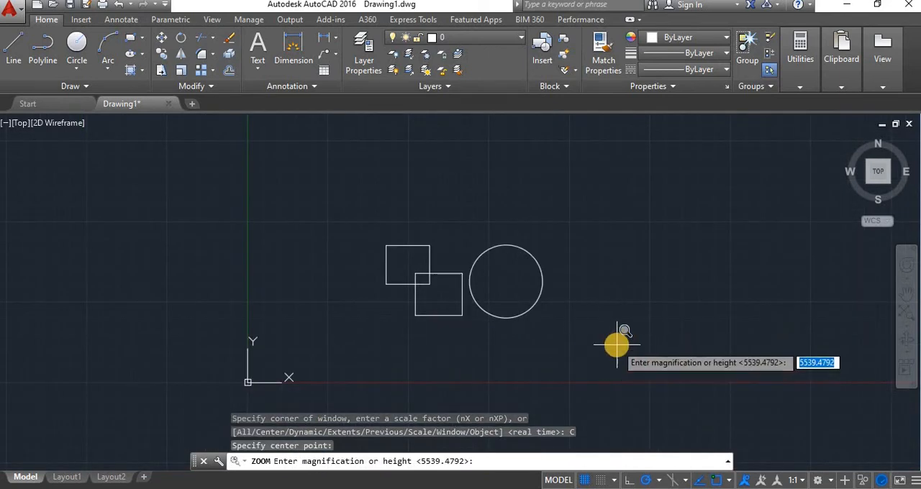
key(Return)
key(Return)
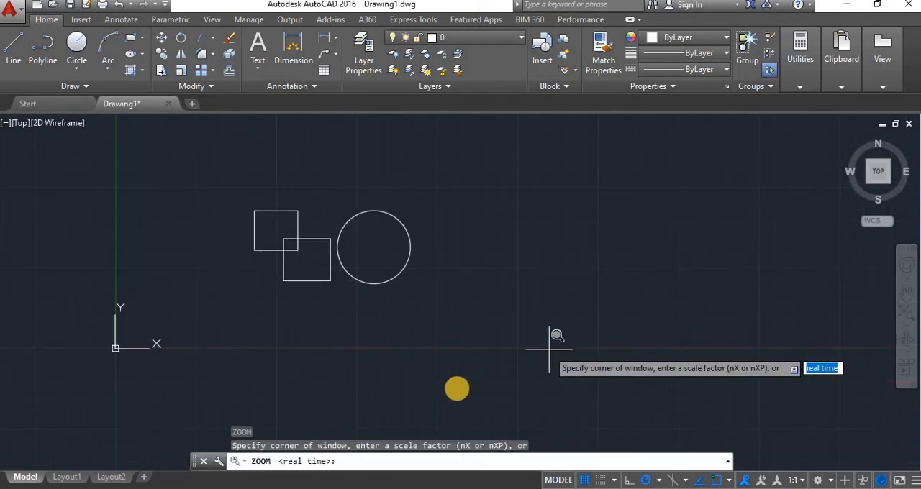
Zoom with the Dynamic option, using a reduced view box placed over the overlap of the two rectangles.
click(344, 462)
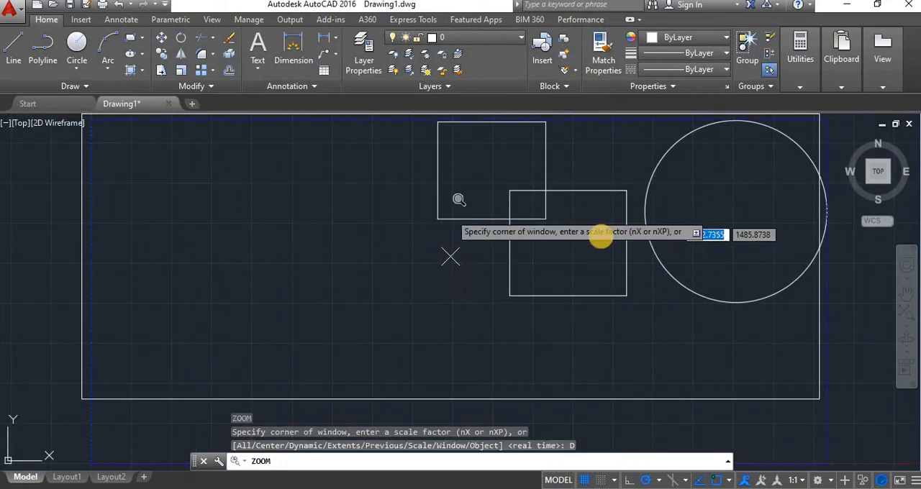
click(600, 246)
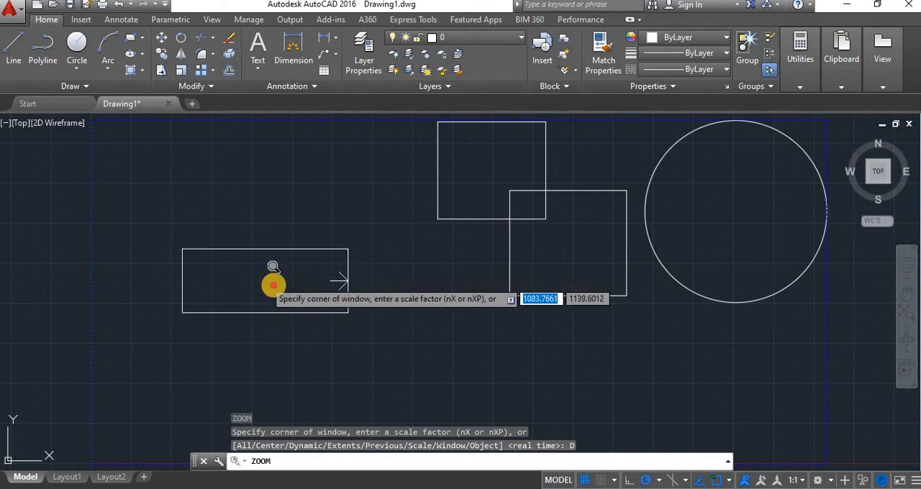
click(395, 277)
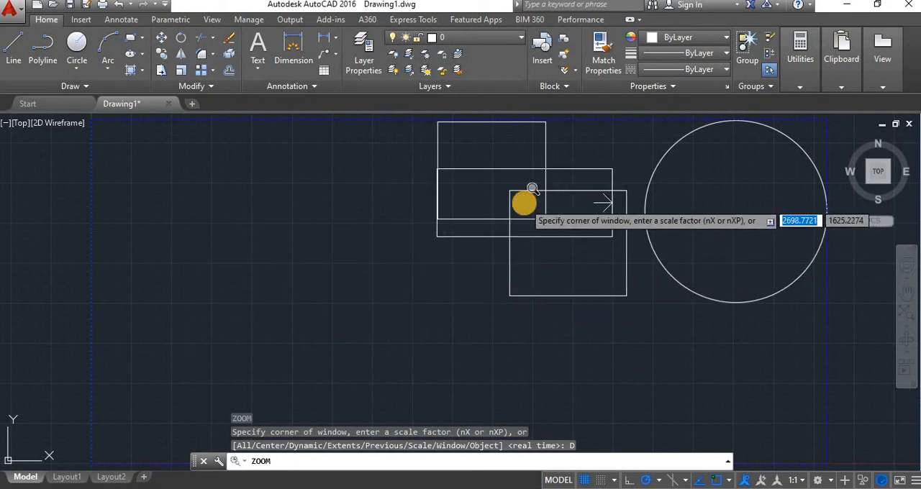
key(Return)
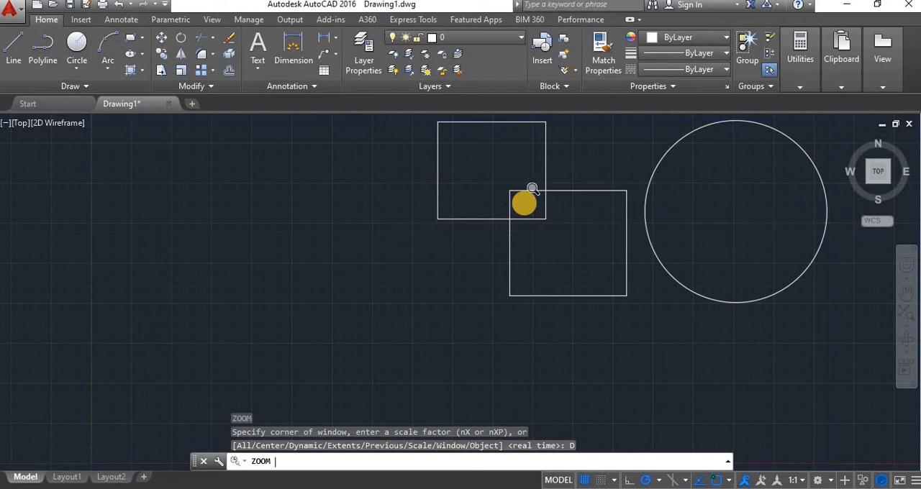
Zoom to the drawing's extents so all the shapes fill the view.
scroll(529, 292, down, 5)
scroll(529, 291, up, 4)
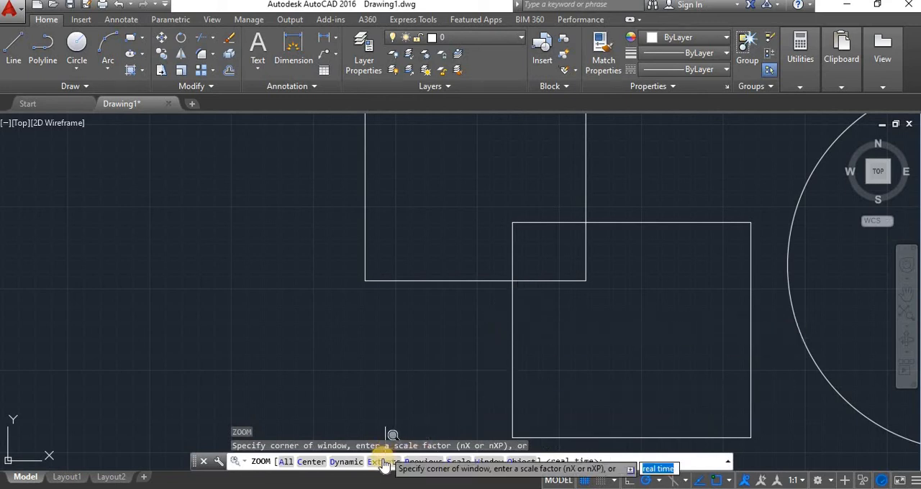
click(383, 464)
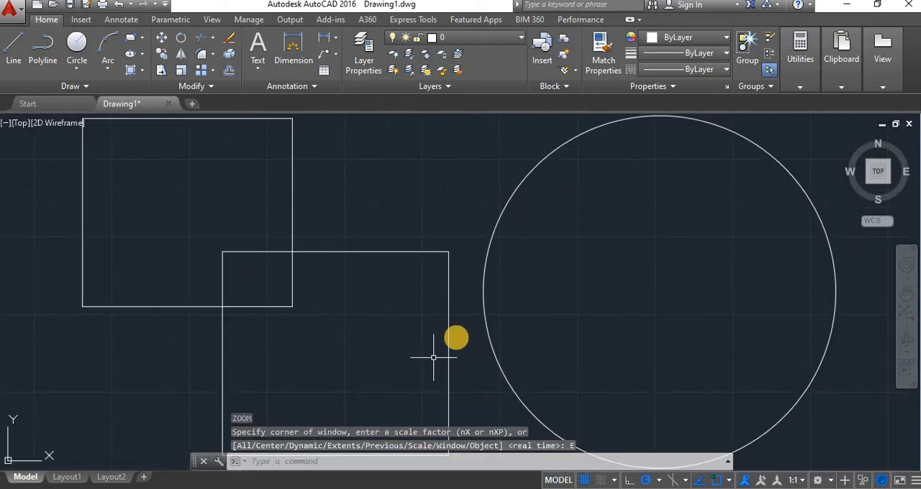
Change the magnification around the lower rectangle and restore the preceding view with the Zoom command's Previous option.
scroll(456, 338, down, 8)
scroll(445, 360, up, 8)
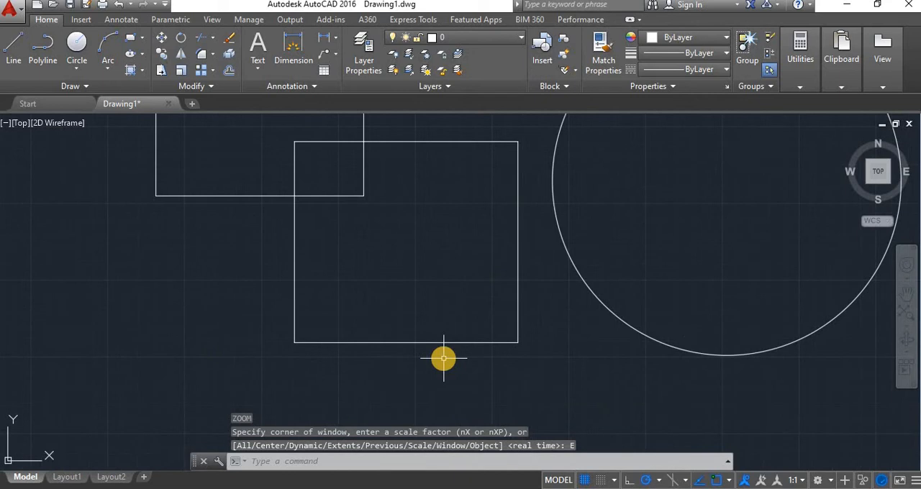
text(z)
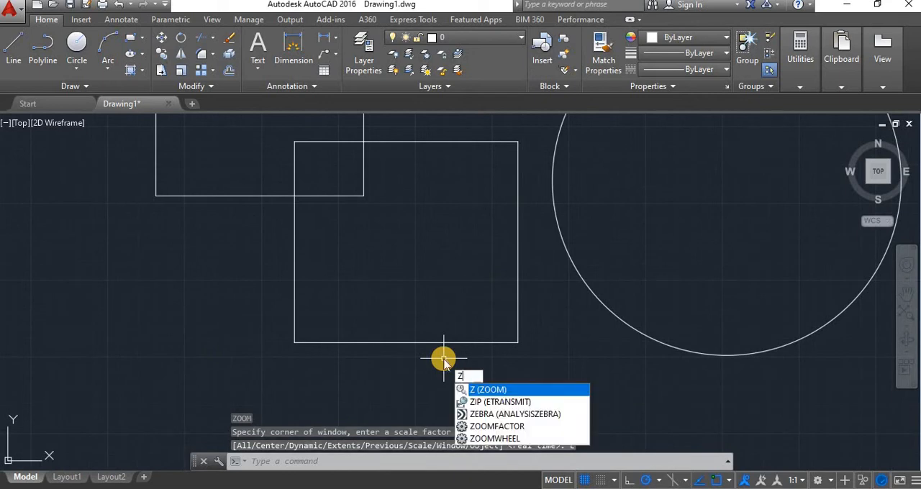
key(Return)
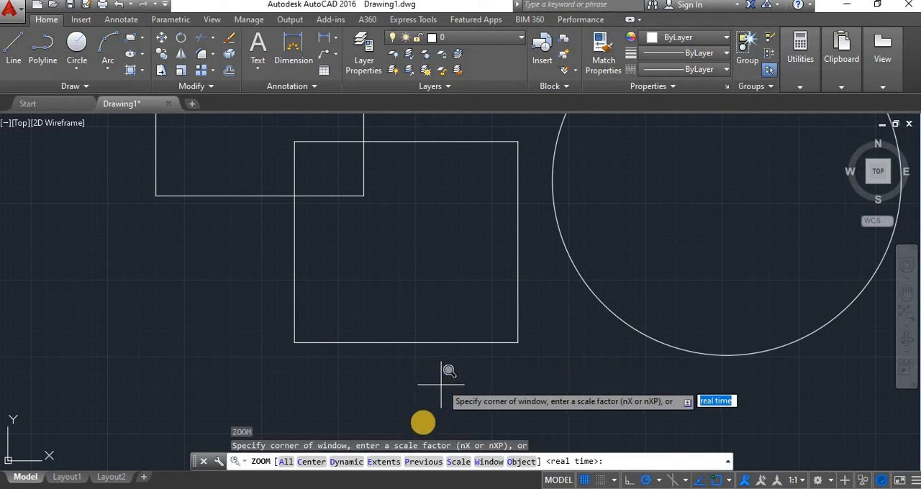
click(429, 465)
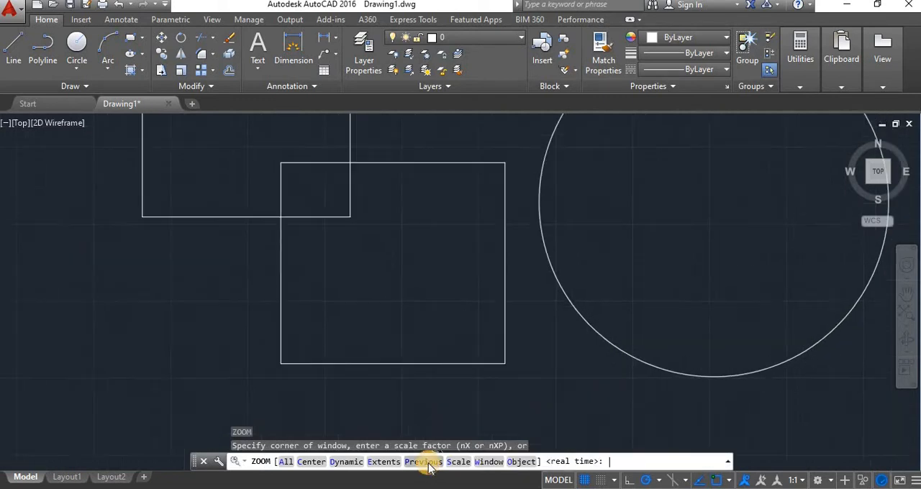
Zoom with the Scale option, using a scale factor of 0.1x.
key(Return)
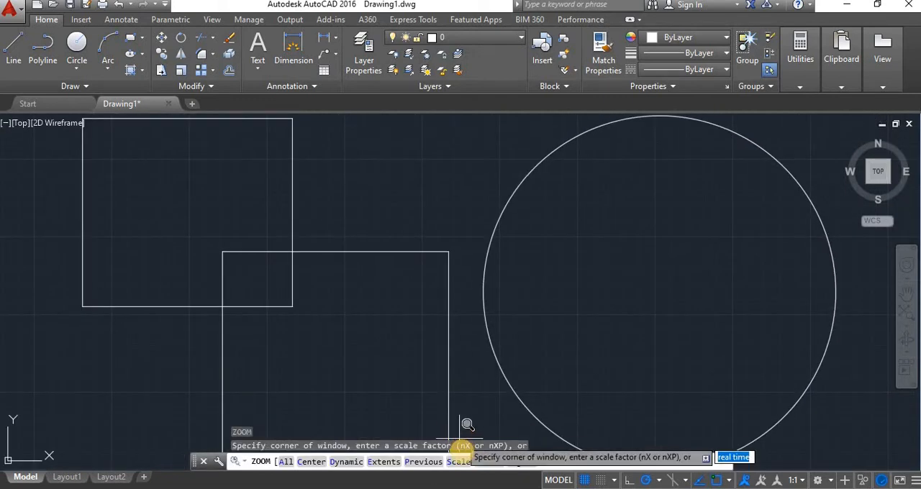
click(458, 462)
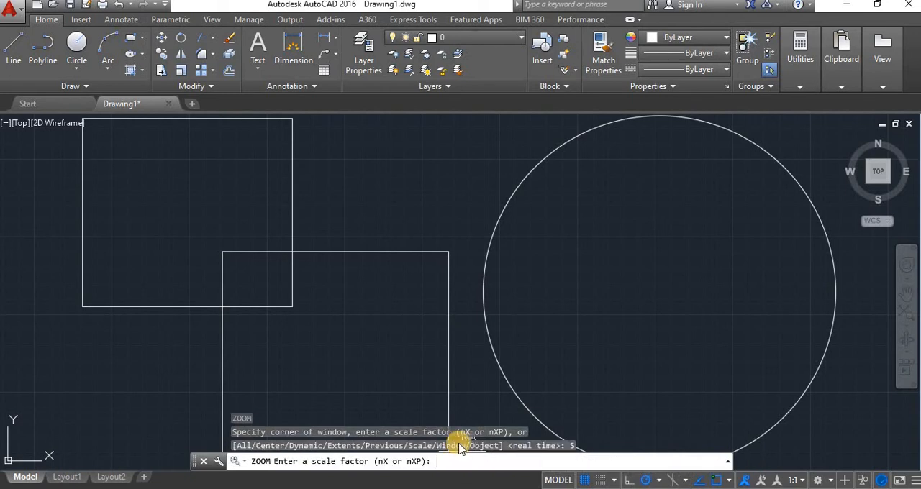
scroll(451, 318, down, 2)
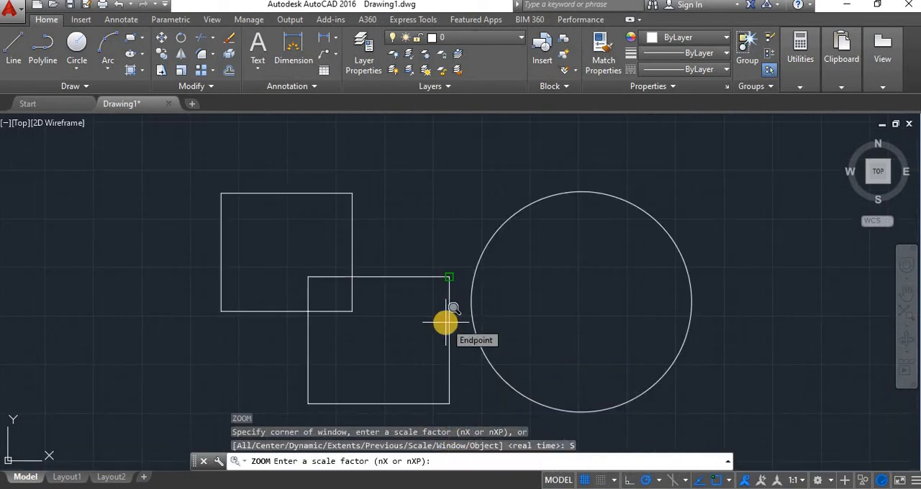
text(0.1x)
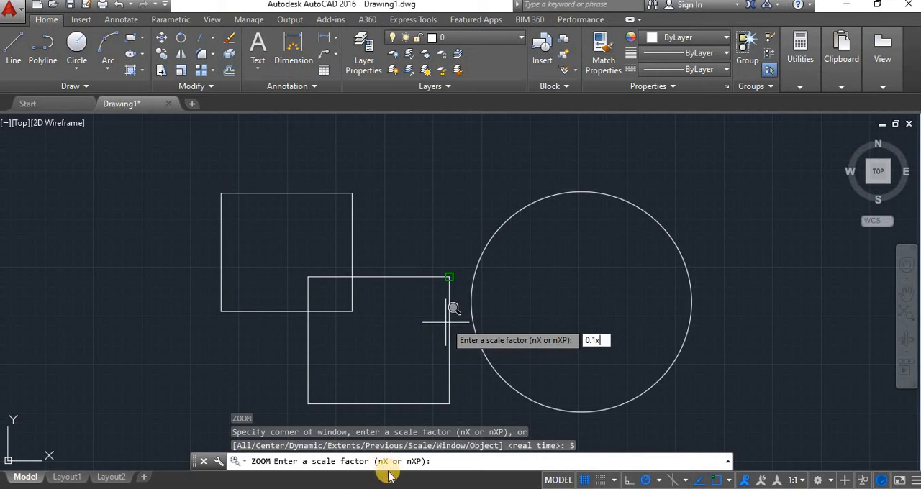
key(Return)
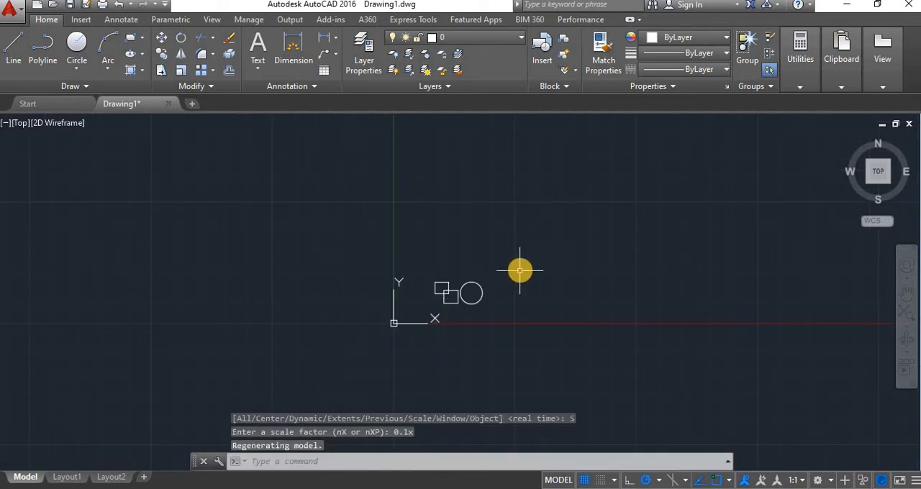
Zoom with the Window option, framing the two overlapping rectangles and the circle.
key(Return)
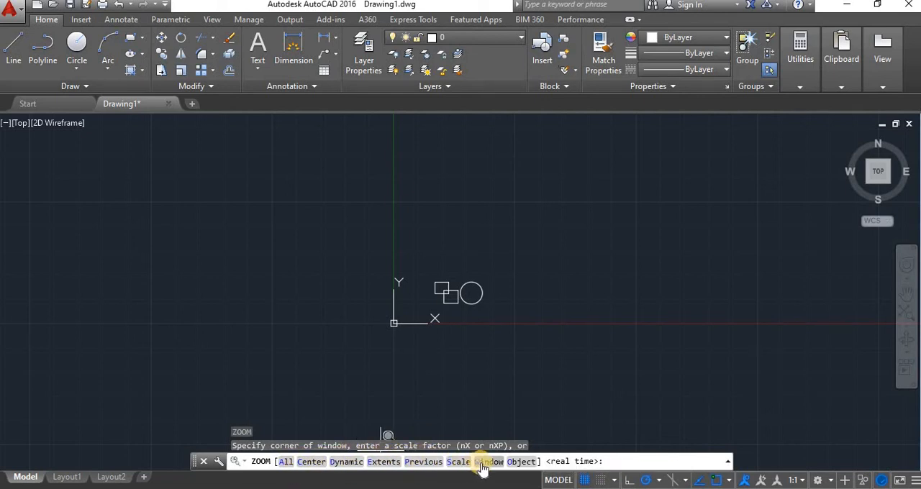
click(481, 462)
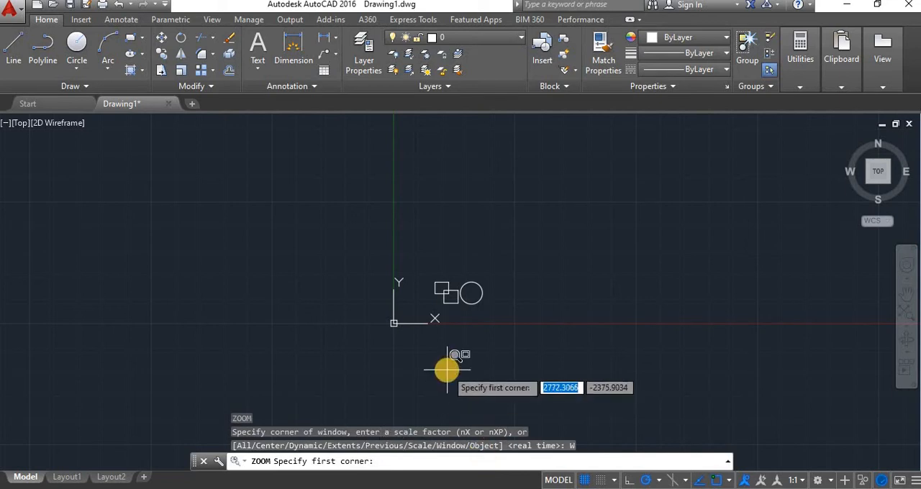
click(415, 273)
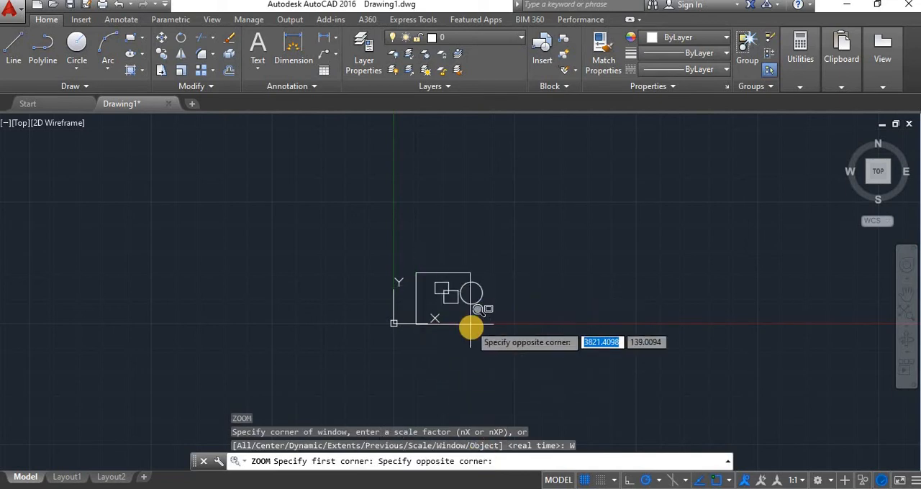
click(480, 304)
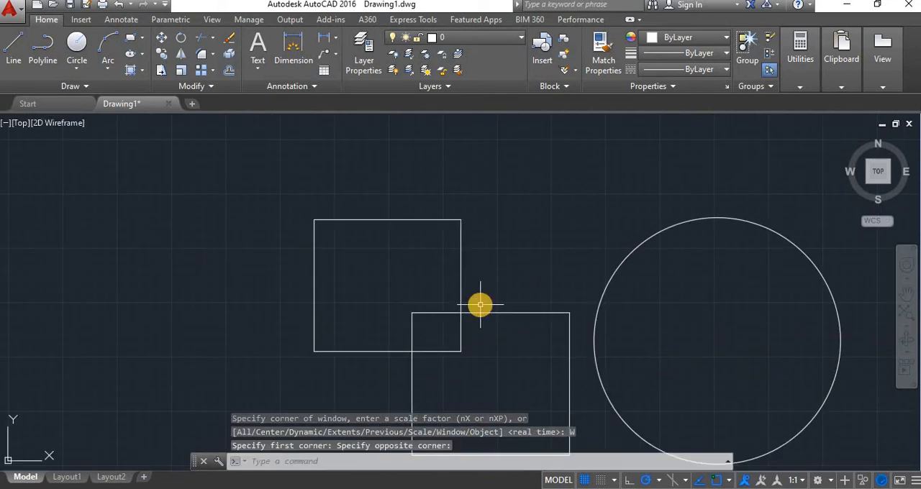
Zoom to the circle with the Zoom command's Object option.
key(Return)
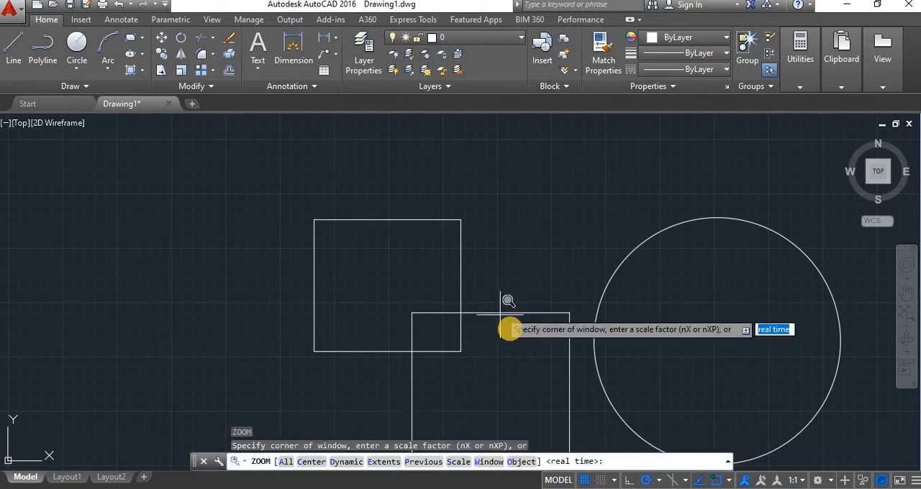
scroll(510, 331, down, 2)
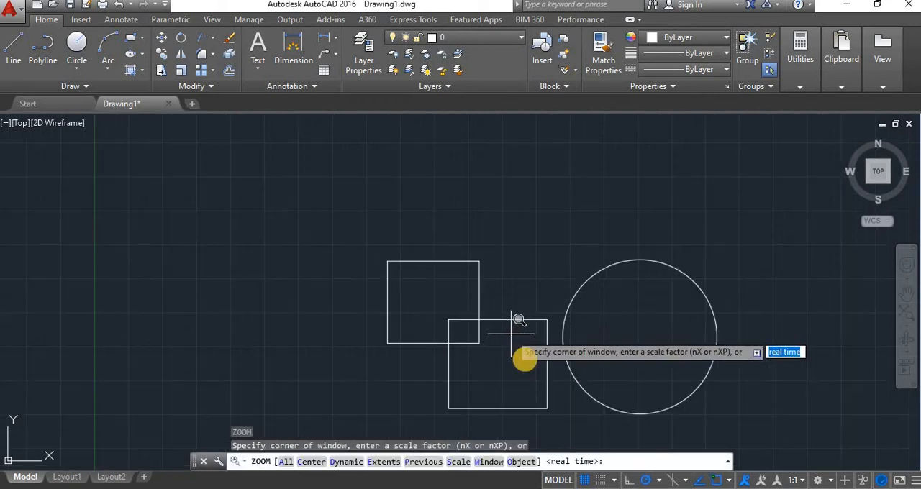
click(523, 462)
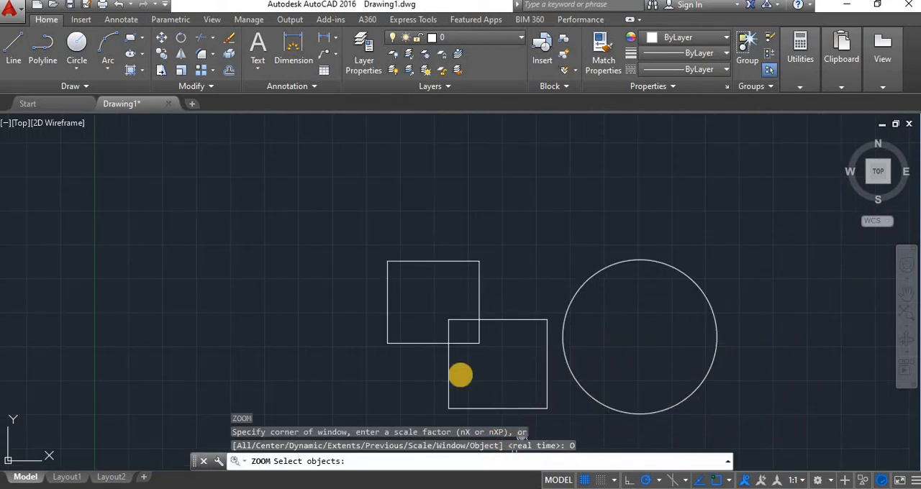
click(585, 284)
key(Return)
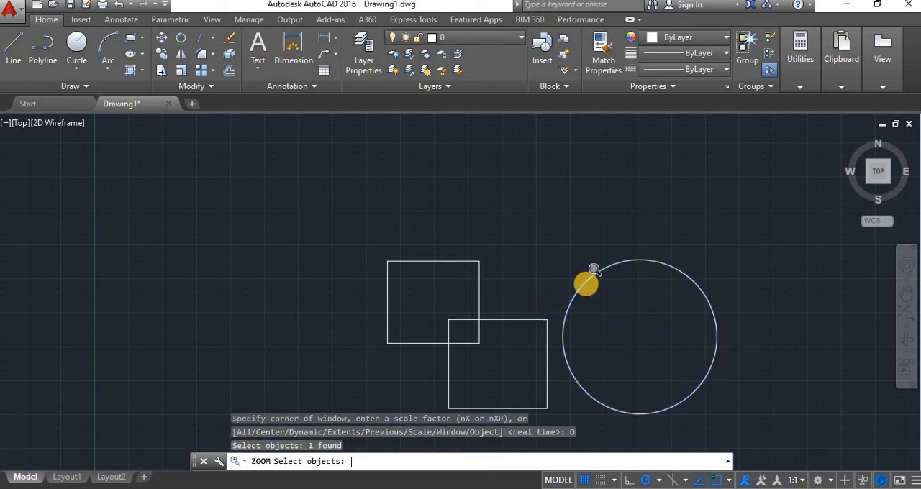
Pan the shapes down and to the left with the Pan command, exit it, and pan them back towards the middle of the view.
scroll(587, 277, down, 10)
scroll(593, 288, down, 2)
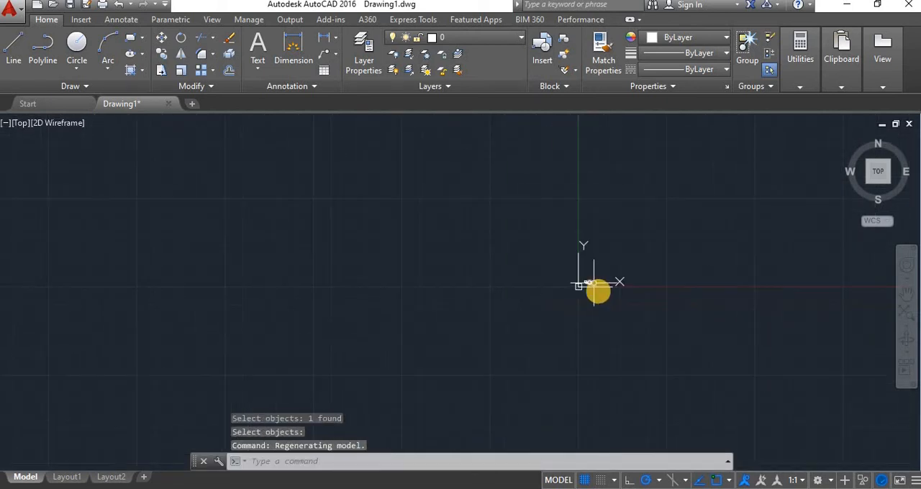
scroll(474, 201, up, 8)
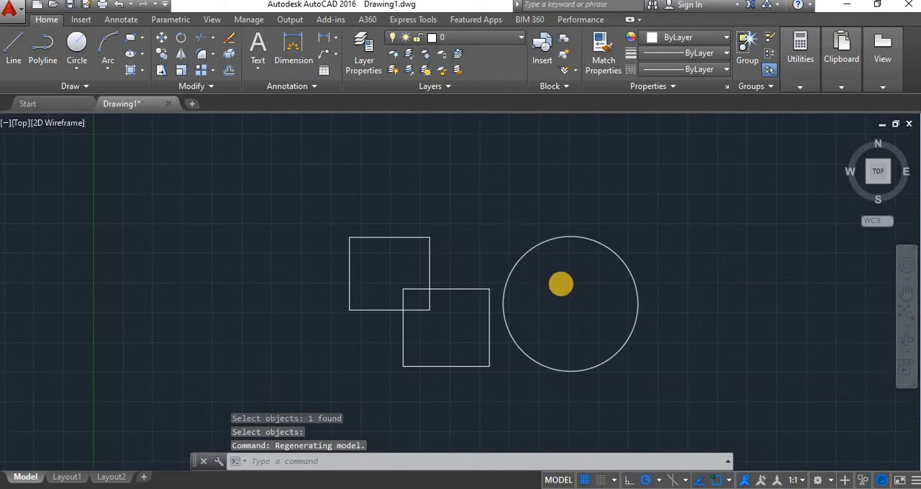
scroll(561, 281, down, 4)
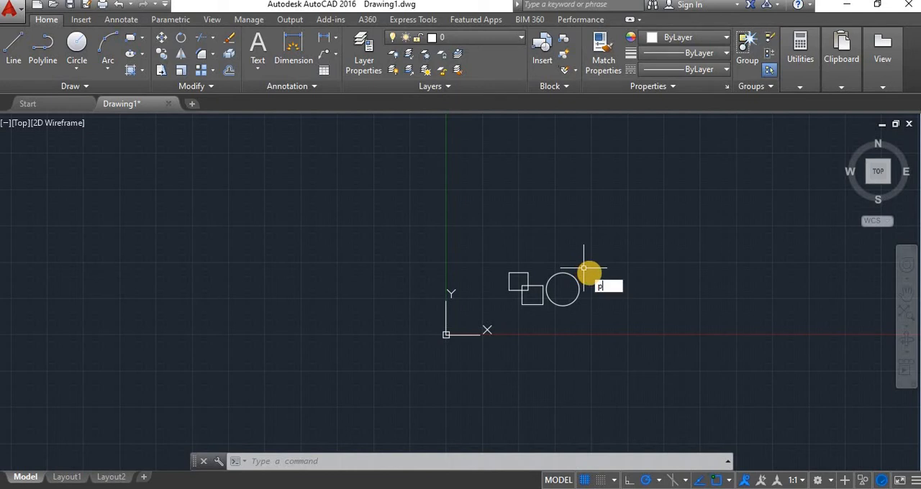
key(Return)
mouse_move(541, 293)
mouse_down()
mouse_move(571, 308)
mouse_move(712, 290)
mouse_move(470, 302)
mouse_move(343, 327)
mouse_move(466, 286)
mouse_move(736, 343)
mouse_move(407, 353)
mouse_up()
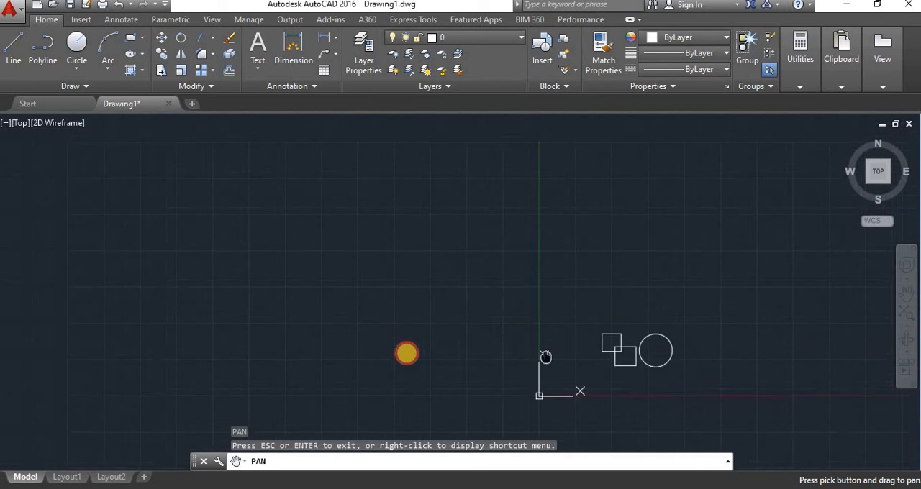
right_click(509, 287)
click(534, 298)
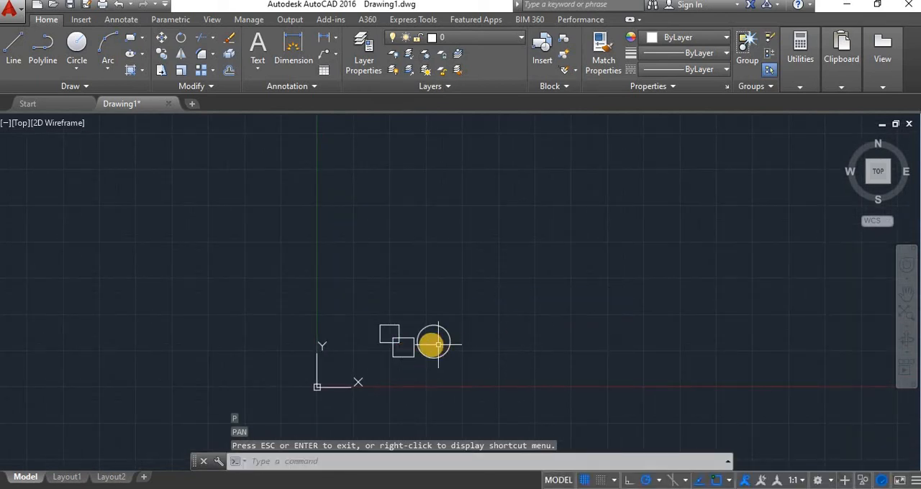
mouse_move(436, 308)
middle_down()
mouse_move(496, 276)
mouse_move(551, 273)
mouse_move(555, 312)
mouse_move(477, 350)
mouse_move(425, 332)
mouse_move(451, 294)
mouse_move(485, 301)
middle_up()
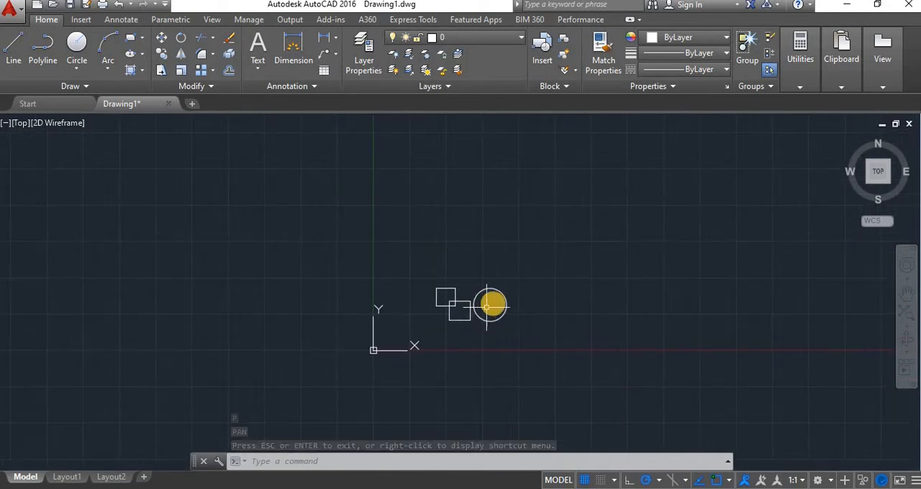
key(Escape)
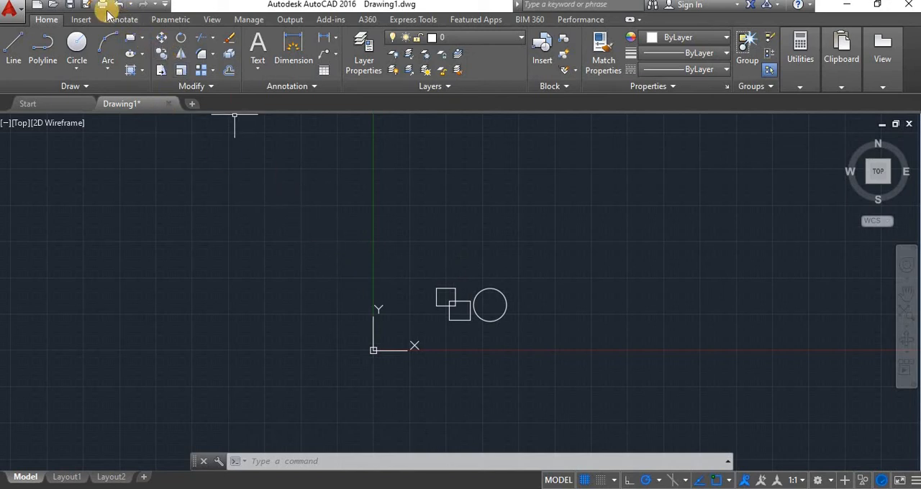
Erase the circle and restore it with the OOPS command.
click(495, 289)
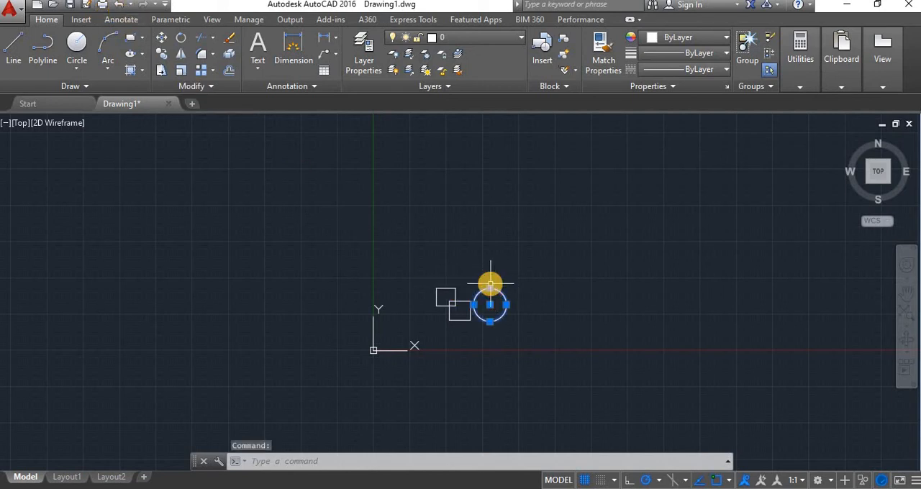
key(Delete)
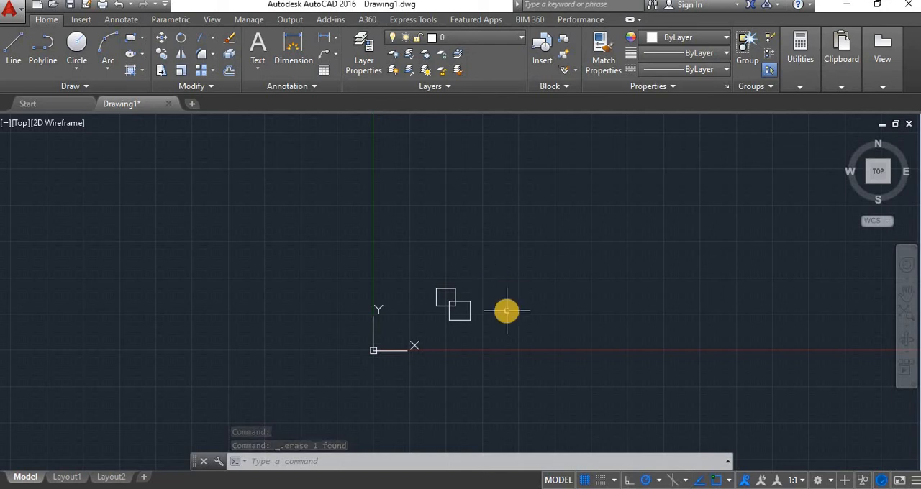
text(oops)
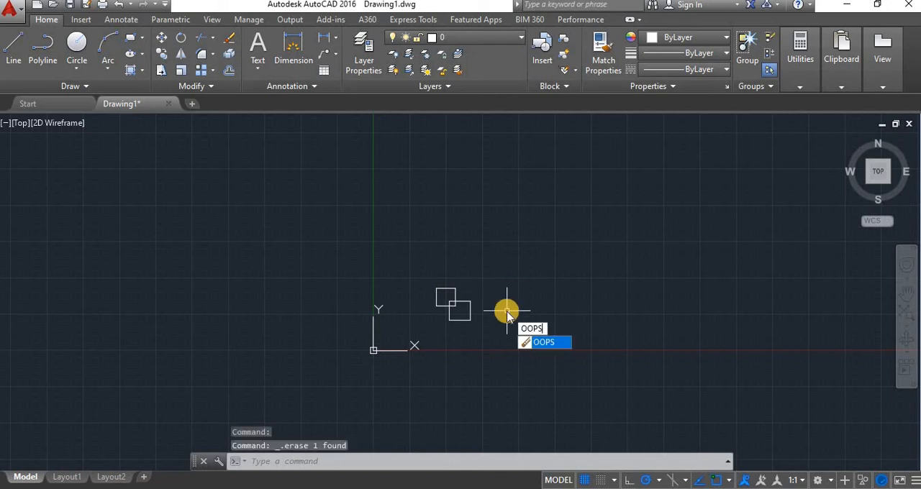
key(Return)
scroll(529, 326, up, 2)
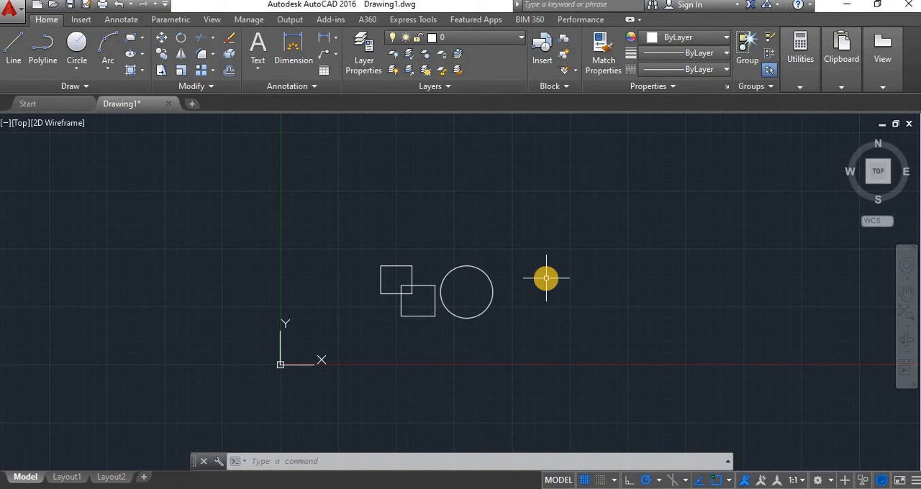
scroll(536, 273, down, 1)
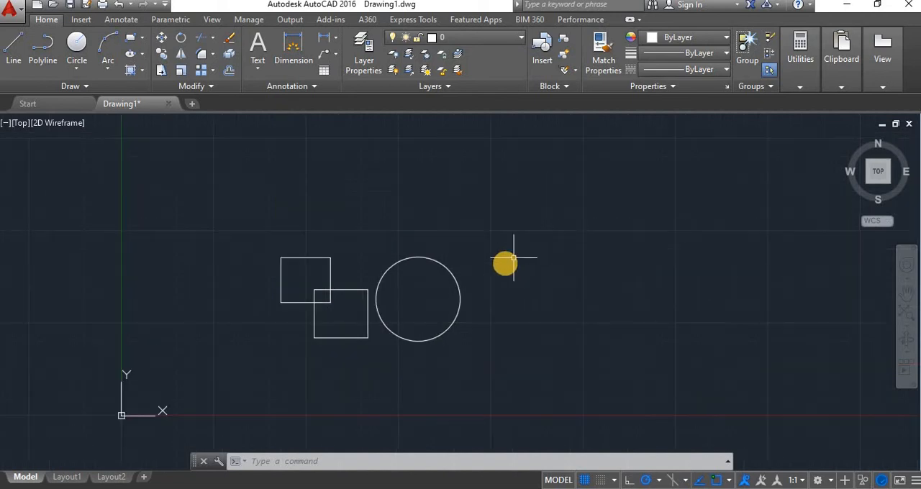
scroll(381, 281, down, 2)
scroll(395, 284, up, 5)
scroll(406, 309, down, 4)
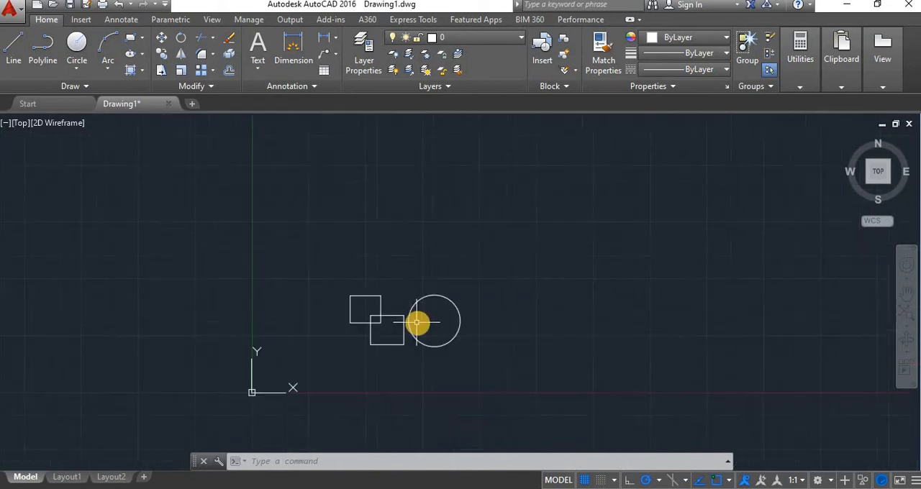
scroll(407, 288, up, 4)
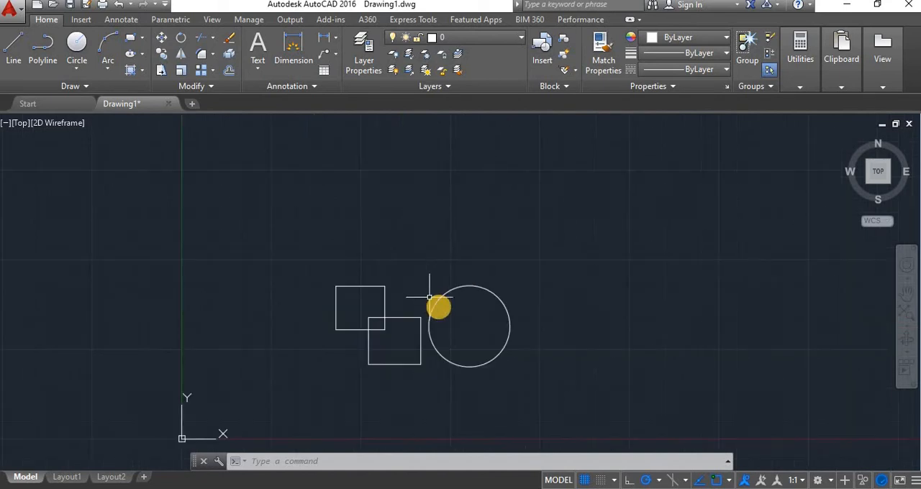
Regenerate the drawing with the RE (REGEN) command, with the circle and rectangles magnified.
scroll(439, 307, up, 2)
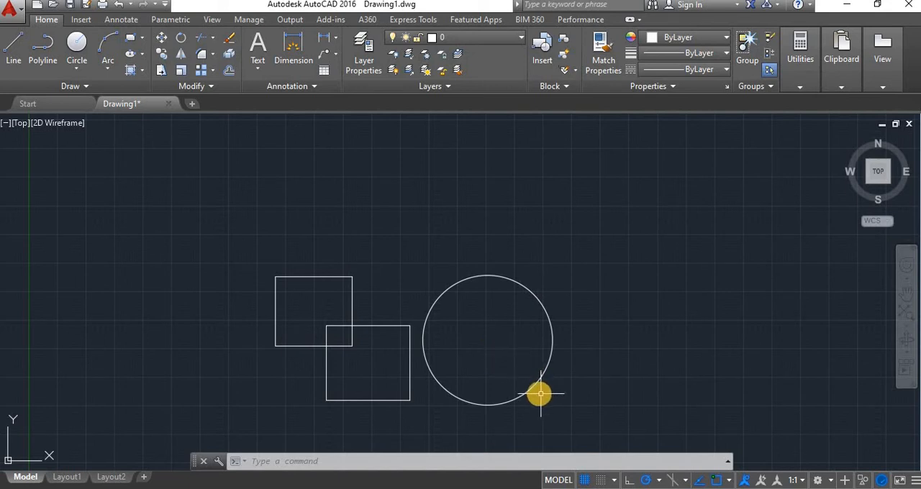
scroll(541, 390, up, 2)
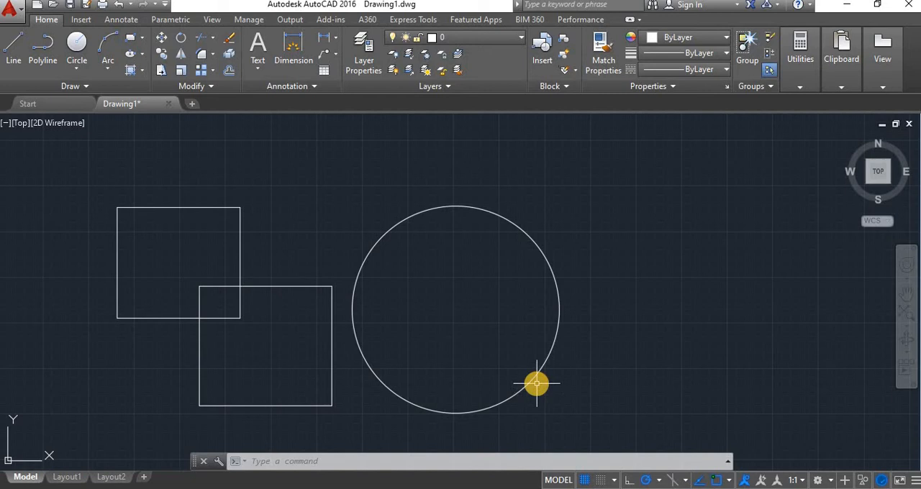
text(RE)
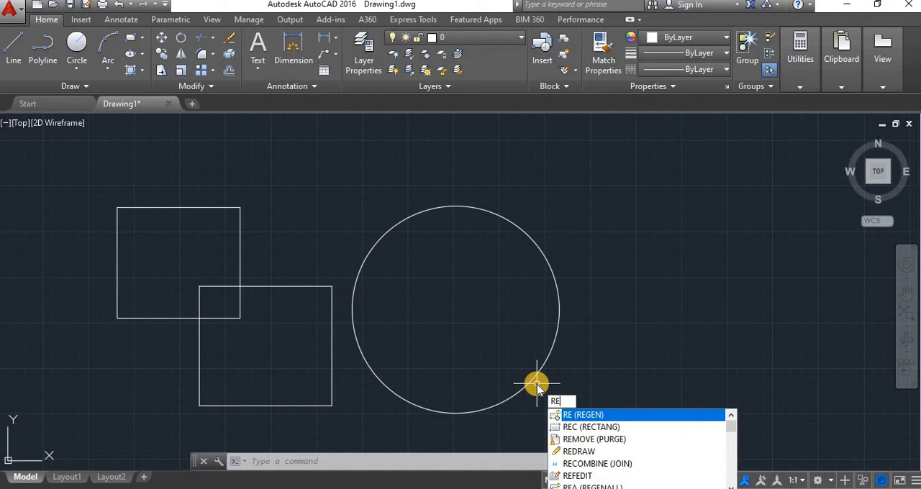
key(Return)
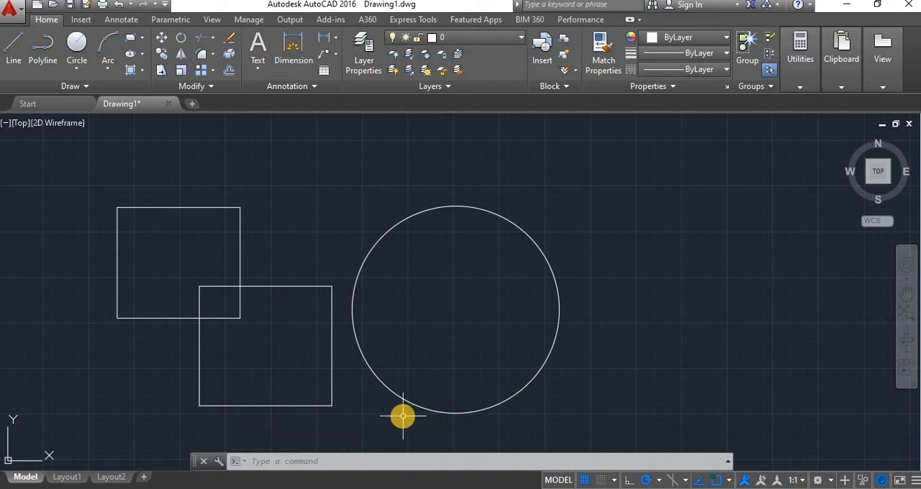
Open the program's Help window and close it again.
scroll(590, 372, down, 8)
scroll(591, 371, down, 8)
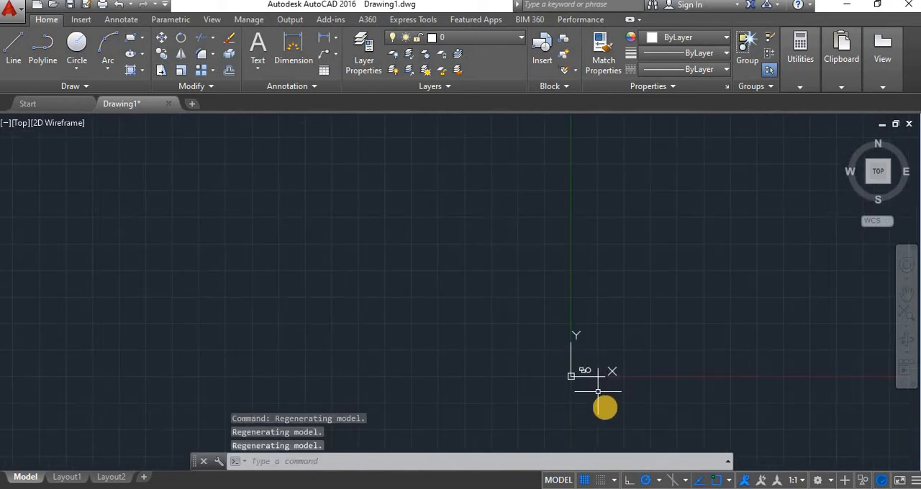
scroll(604, 407, up, 6)
scroll(575, 296, up, 4)
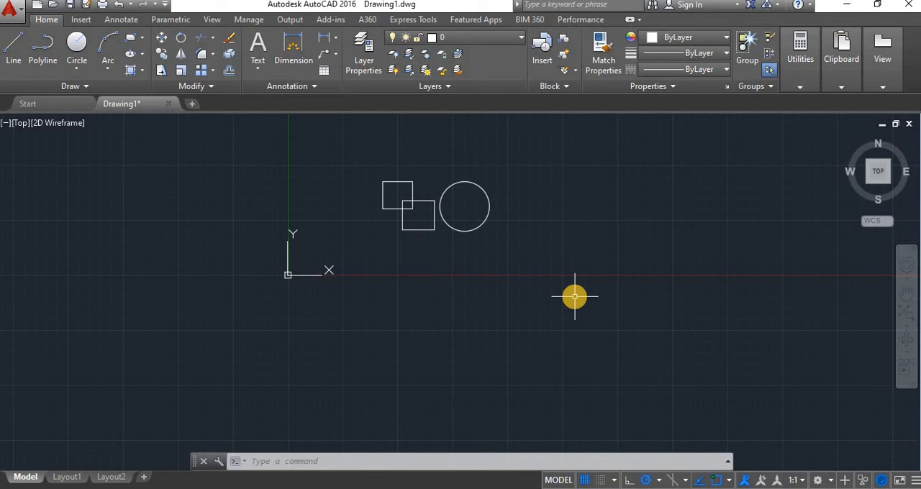
key(F1)
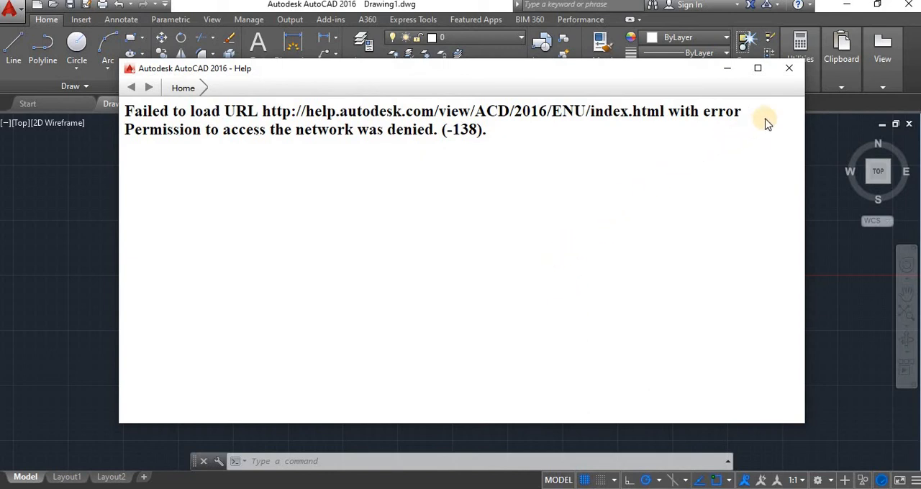
click(782, 72)
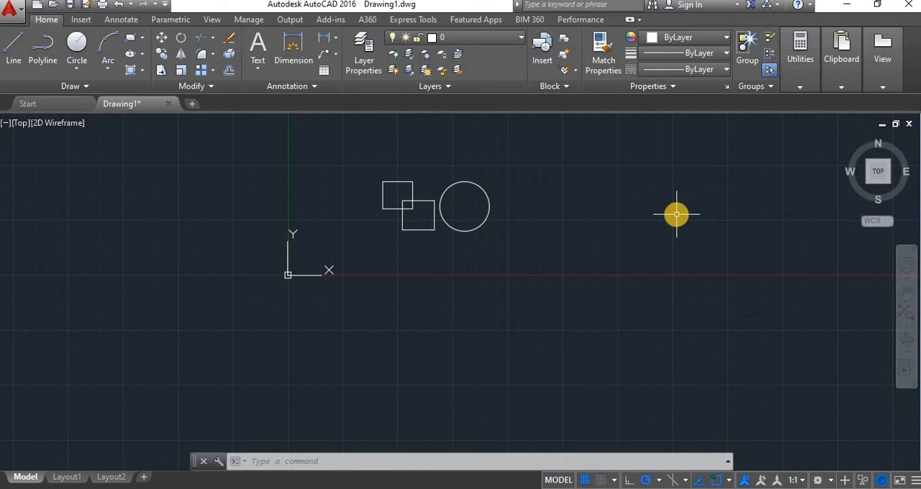
Open the command history, review the commands run so far back to the first rectangle, and close it.
key(F2)
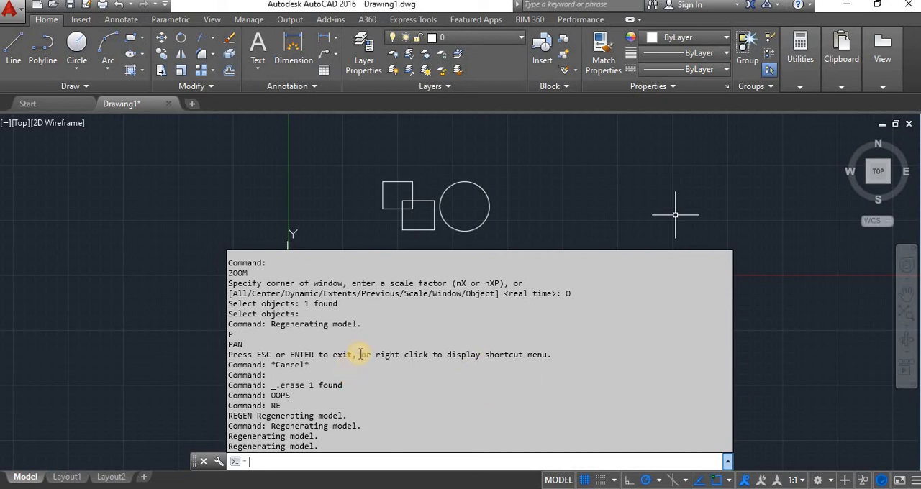
scroll(431, 320, up, 4)
scroll(443, 319, up, 10)
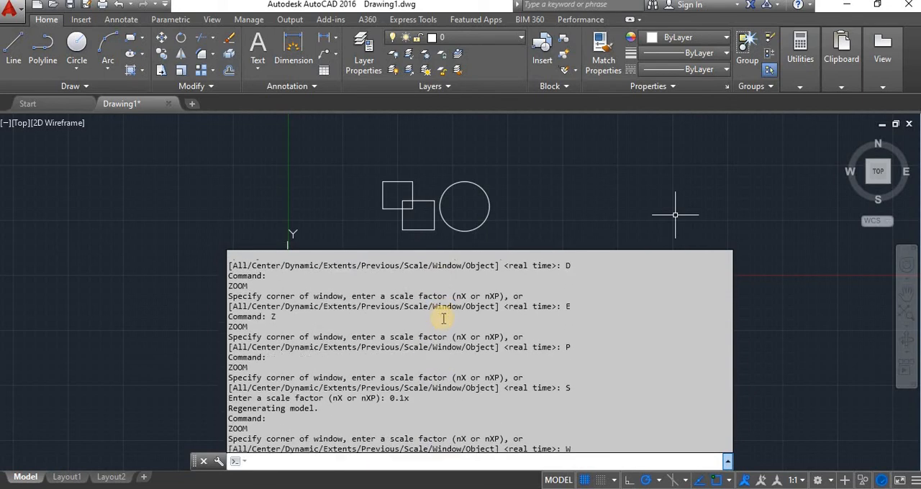
scroll(448, 311, up, 7)
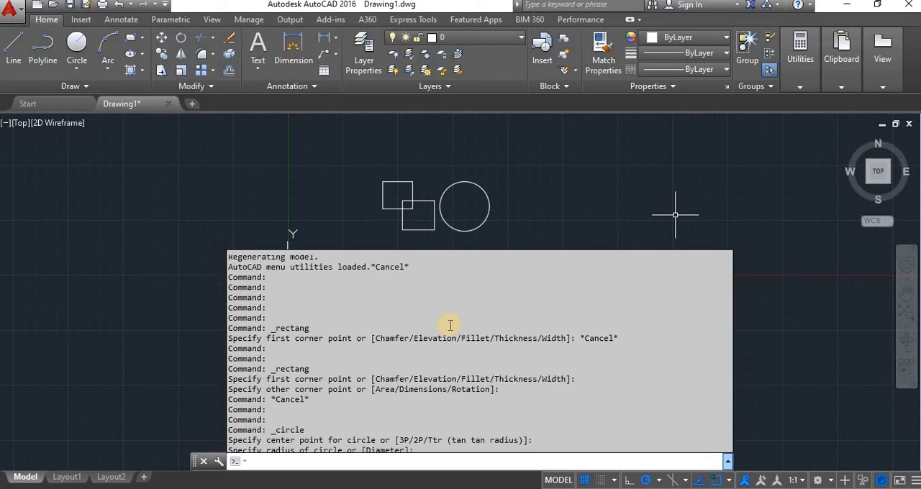
scroll(449, 325, down, 5)
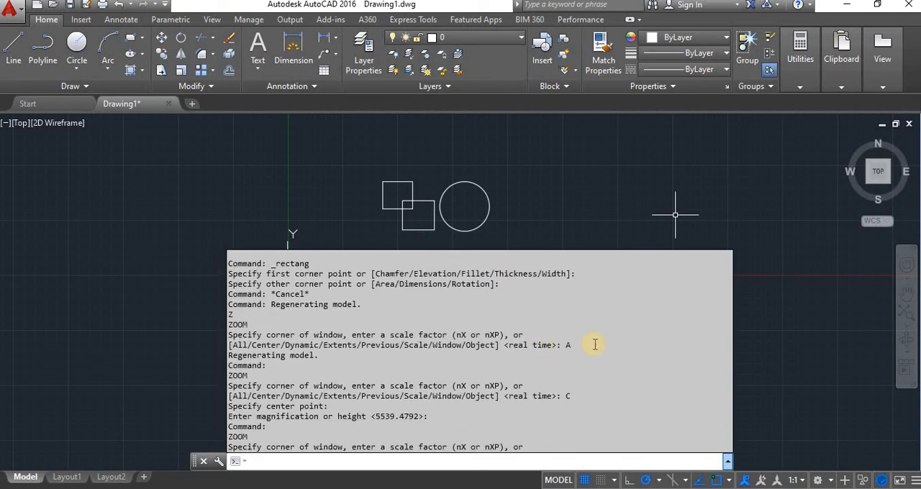
key(Escape)
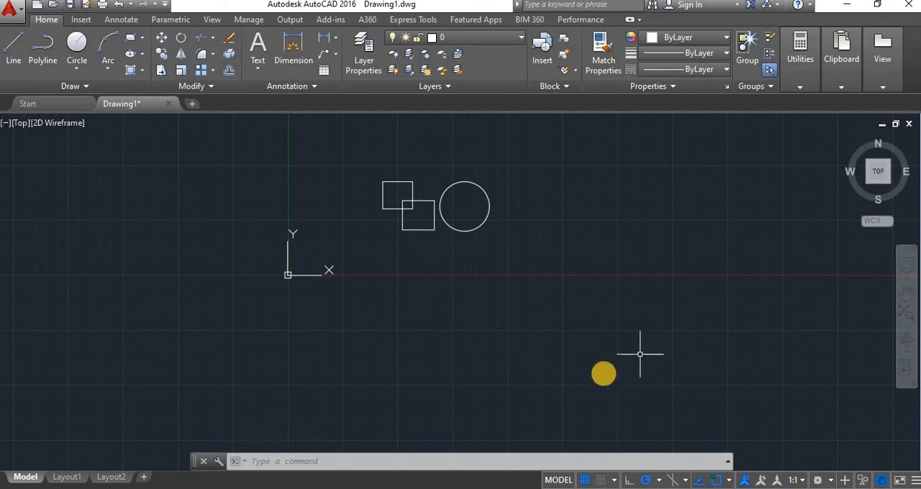
Draw a vertical line about 568 units long from the circle's center to its top point.
text(l)
key(Return)
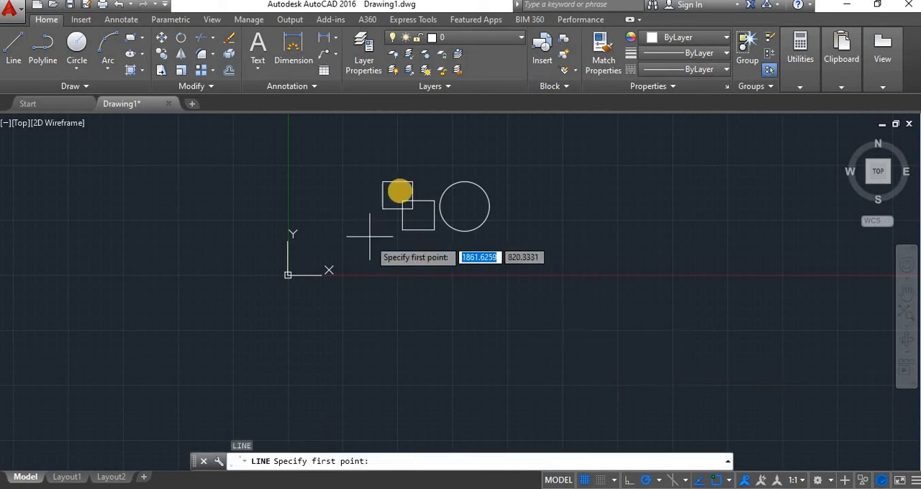
scroll(408, 184, up, 4)
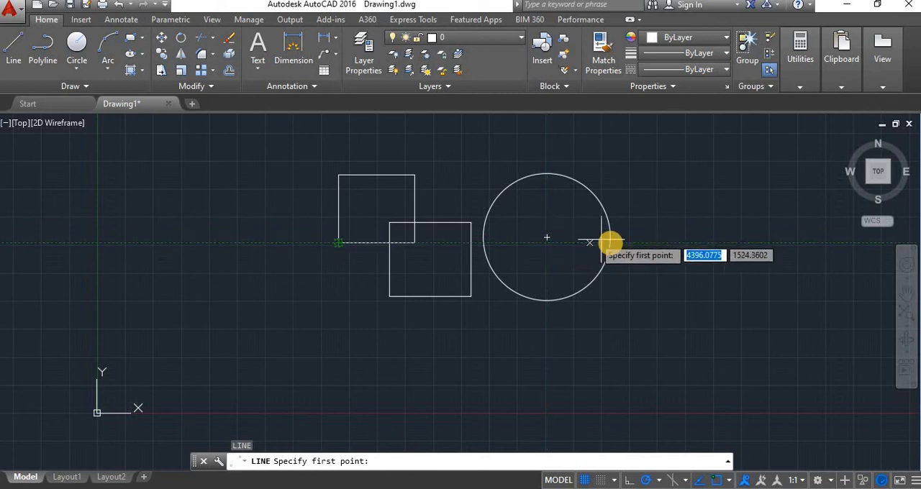
click(547, 237)
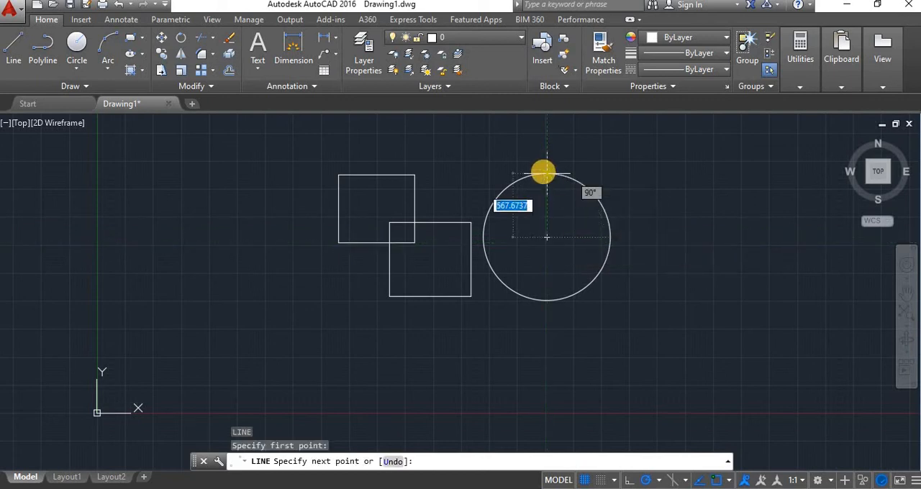
click(547, 174)
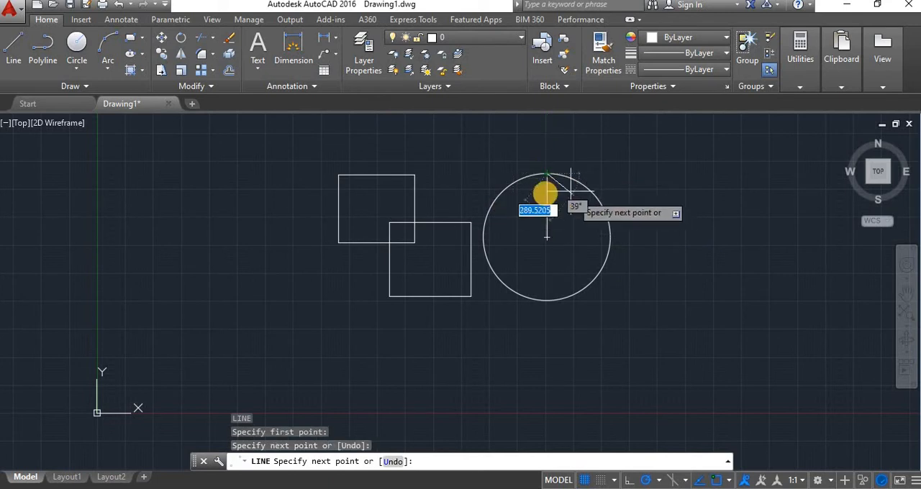
key(Escape)
key(space)
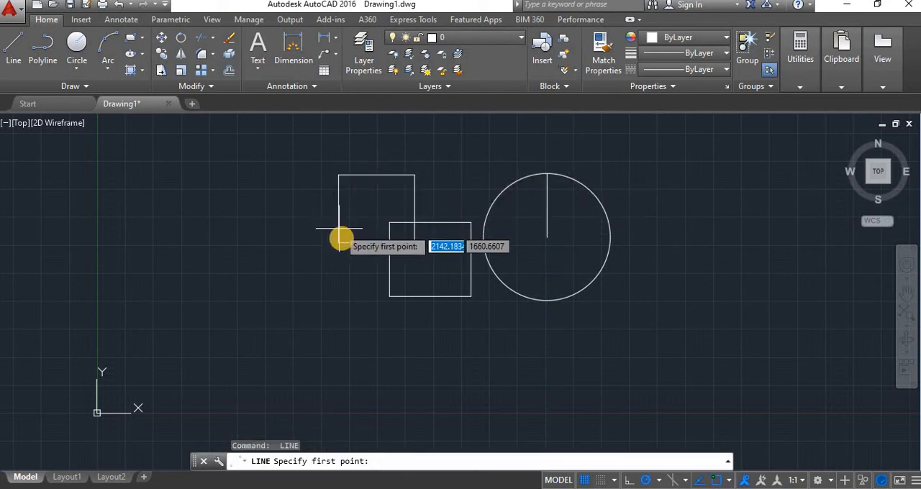
click(338, 242)
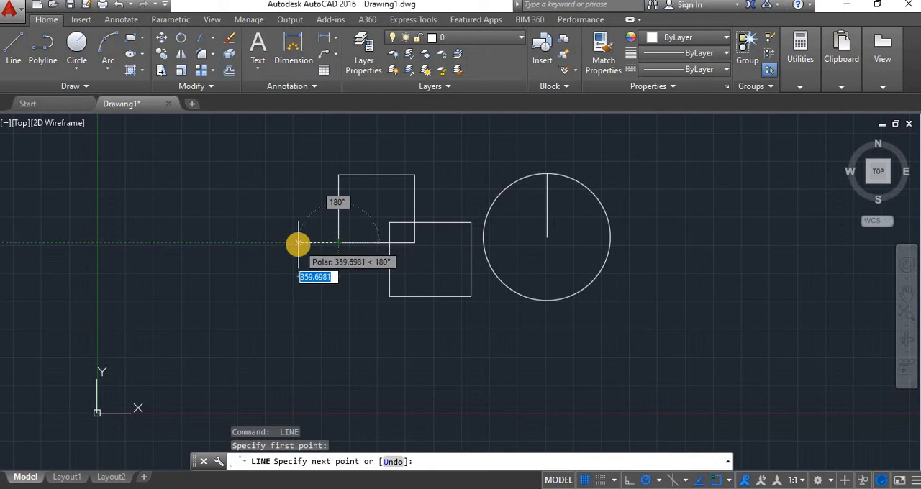
key(Escape)
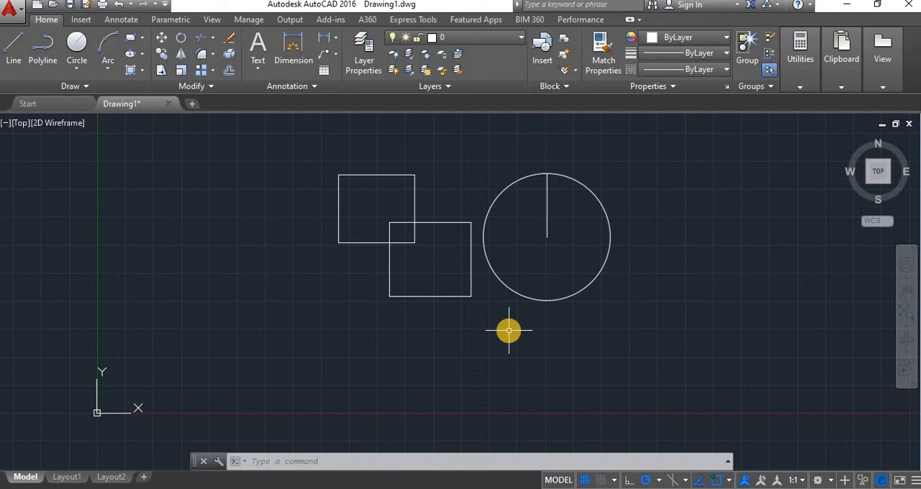
Enable the Midpoint, Geometric Center, Node and Quadrant object snap modes in the drafting settings (DS).
text(DS)
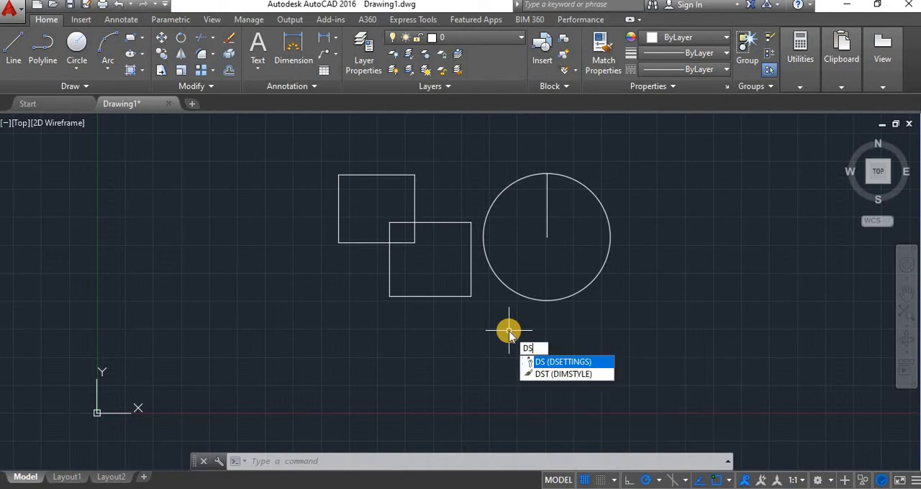
key(Return)
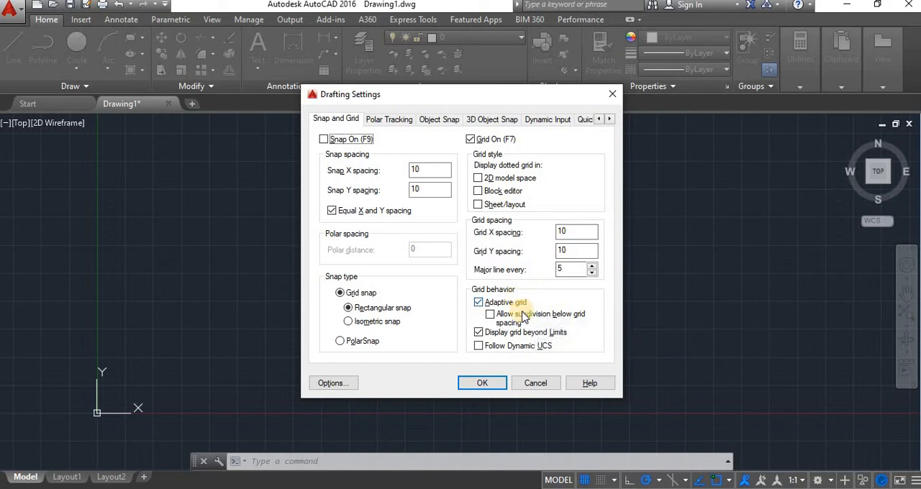
click(439, 121)
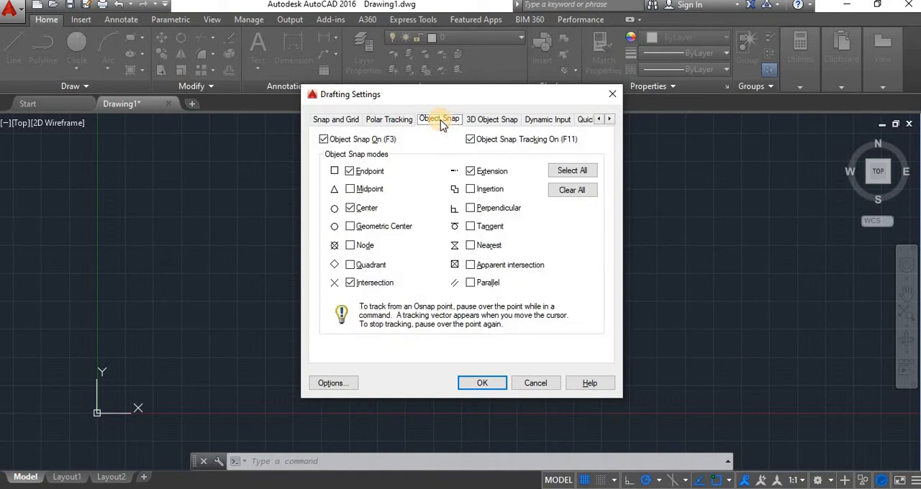
click(350, 190)
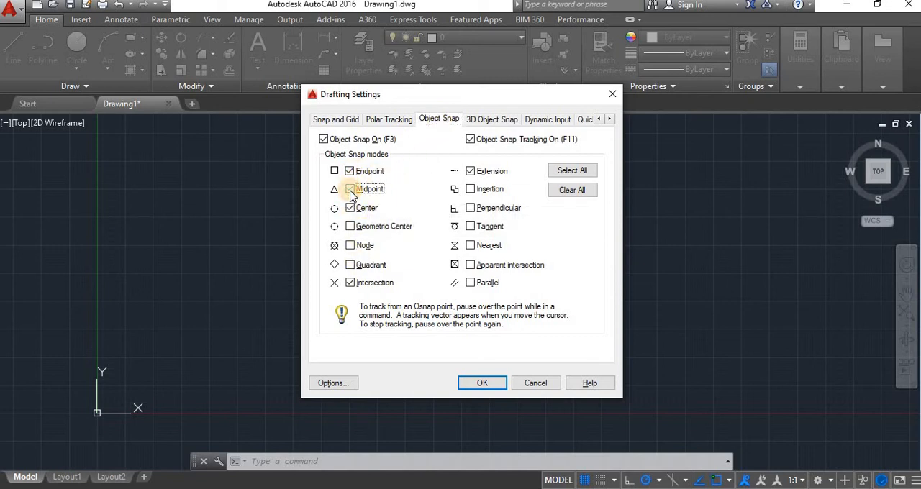
click(350, 227)
click(351, 246)
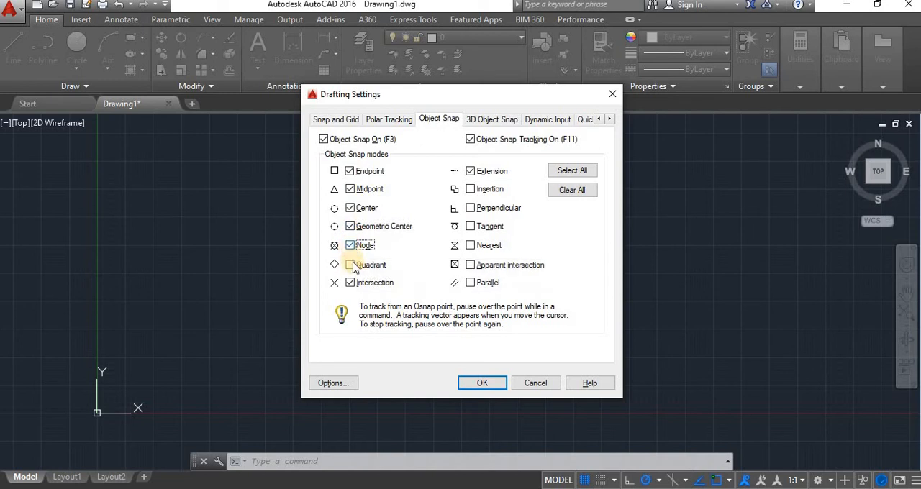
click(351, 265)
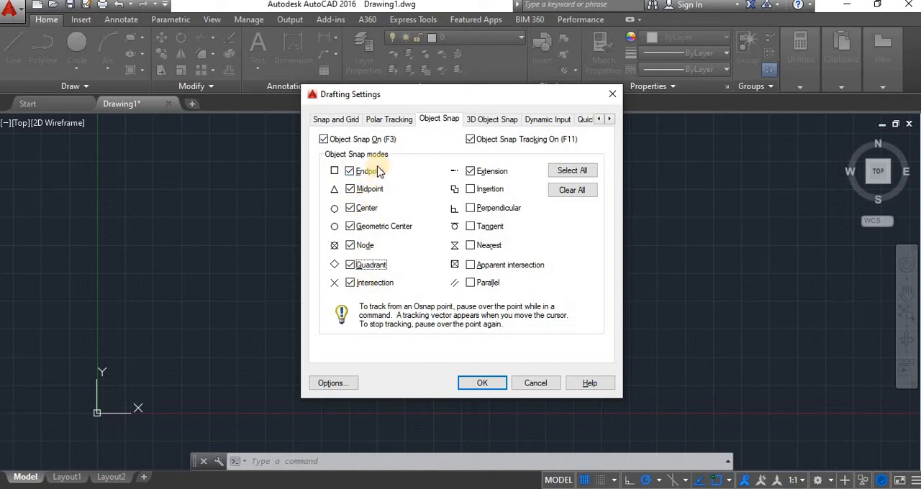
click(485, 384)
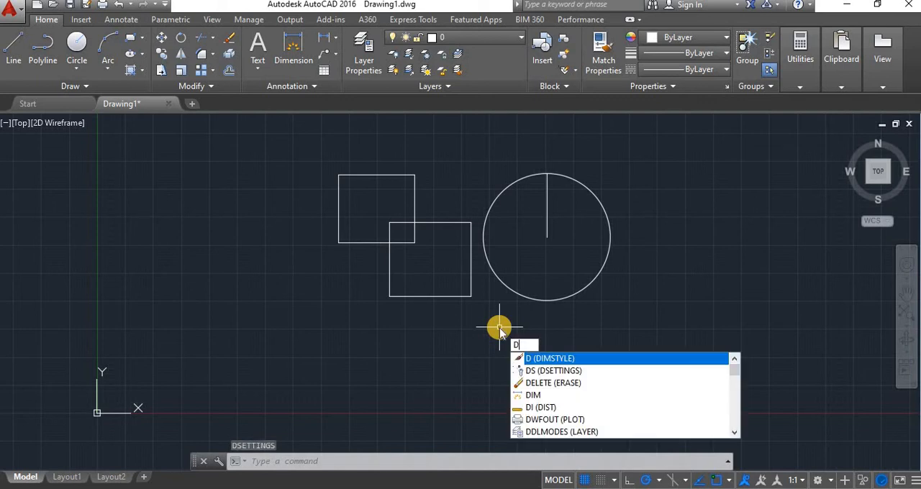
Reopen the drafting settings with DS, view the 3D object snap modes, and close the dialog.
key(Escape)
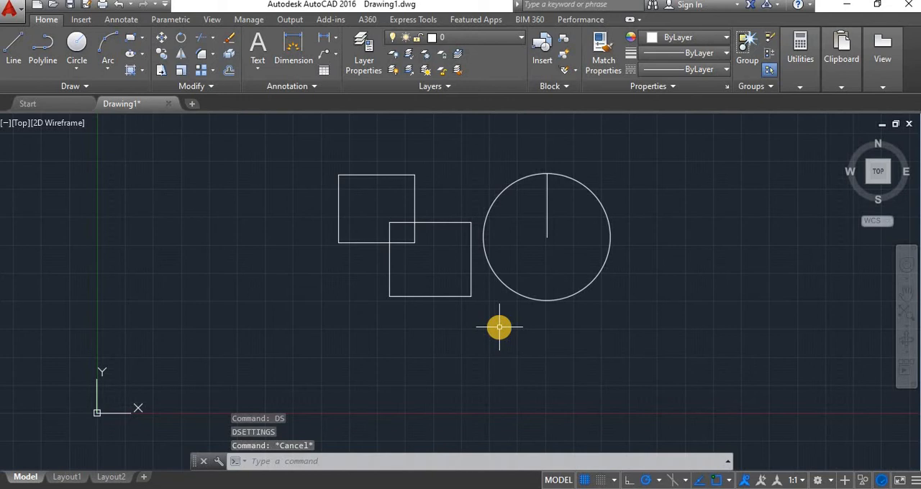
text(DS)
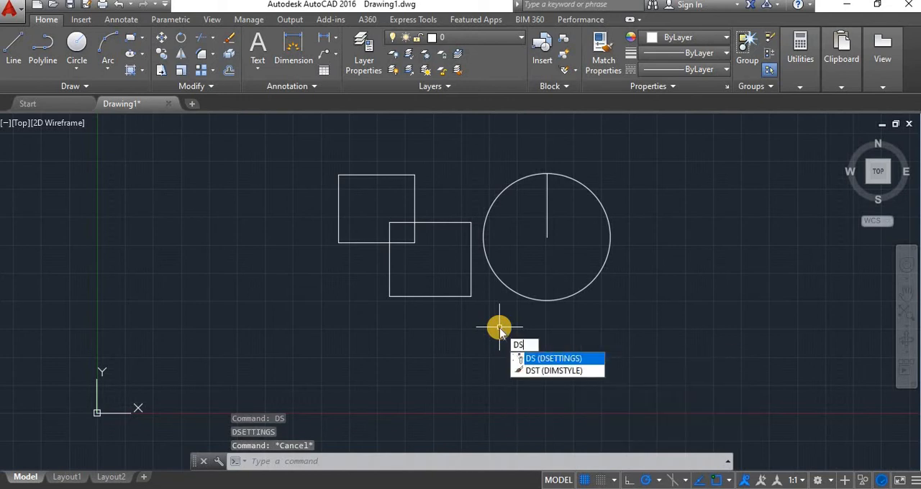
key(Return)
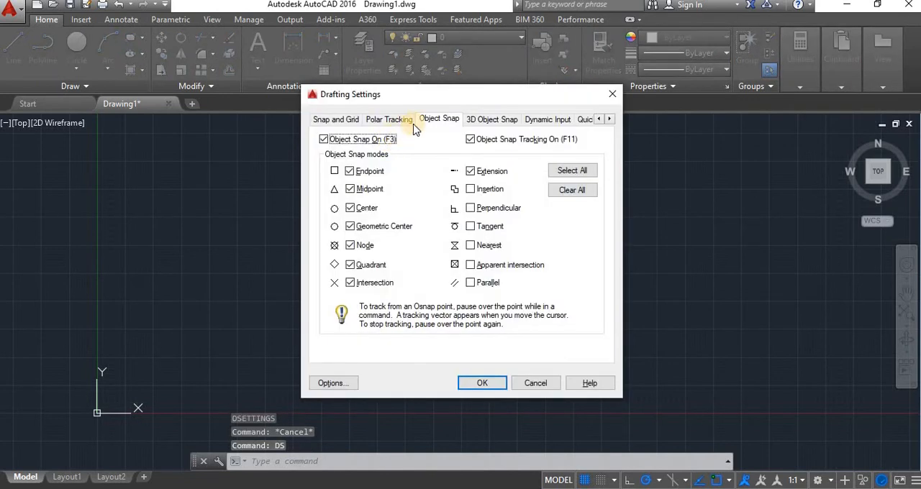
click(492, 119)
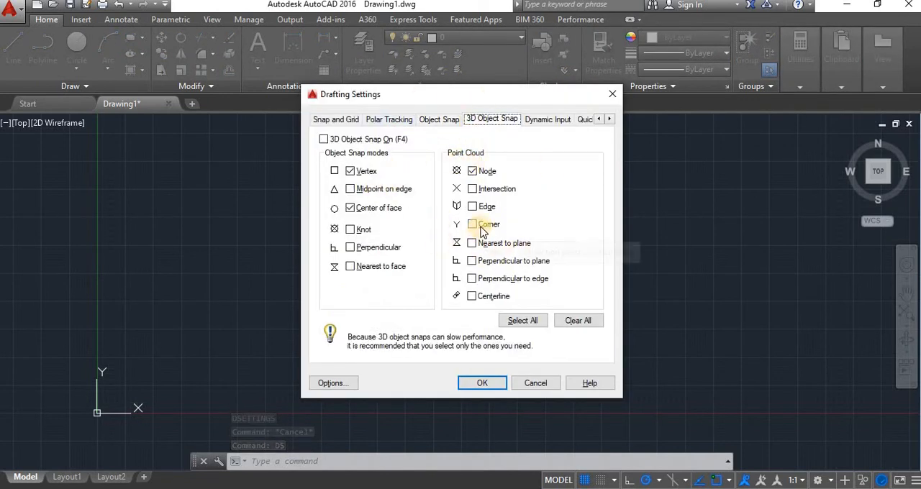
click(495, 387)
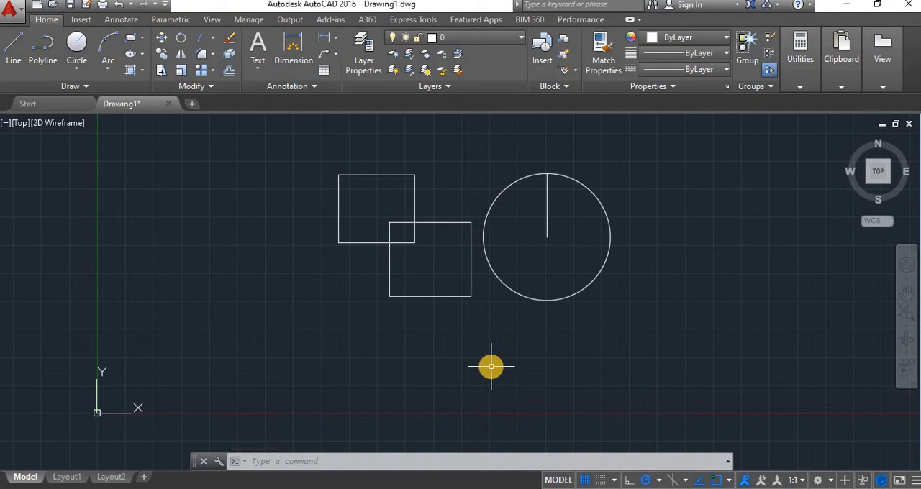
Cycle the isometric drawing plane repeatedly through Top, Right and Left.
key(F5)
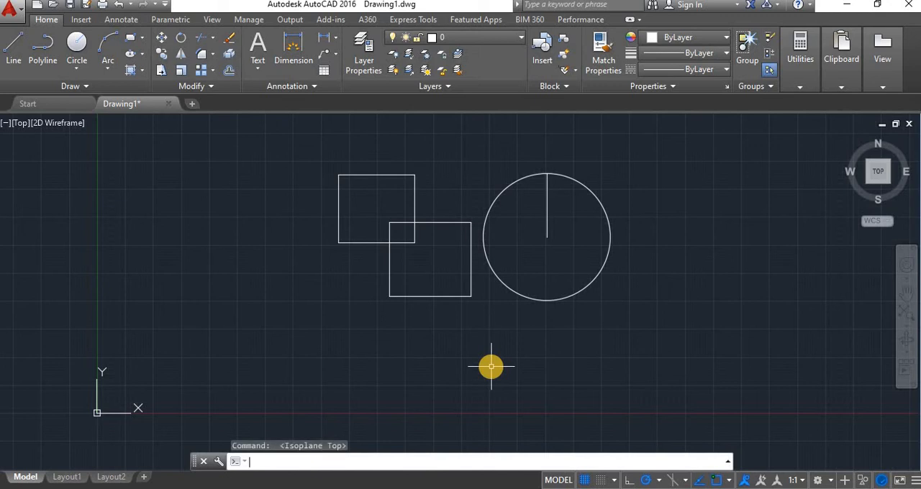
key(F5)
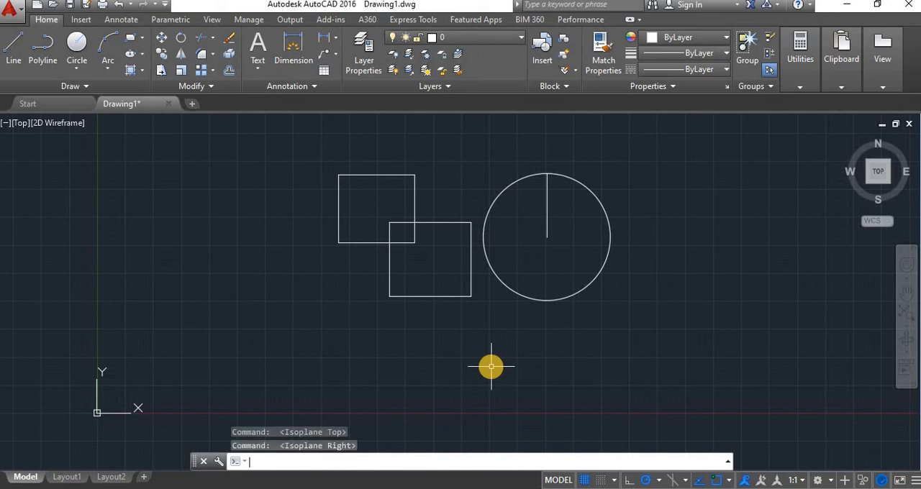
key(F5)
key(F5)
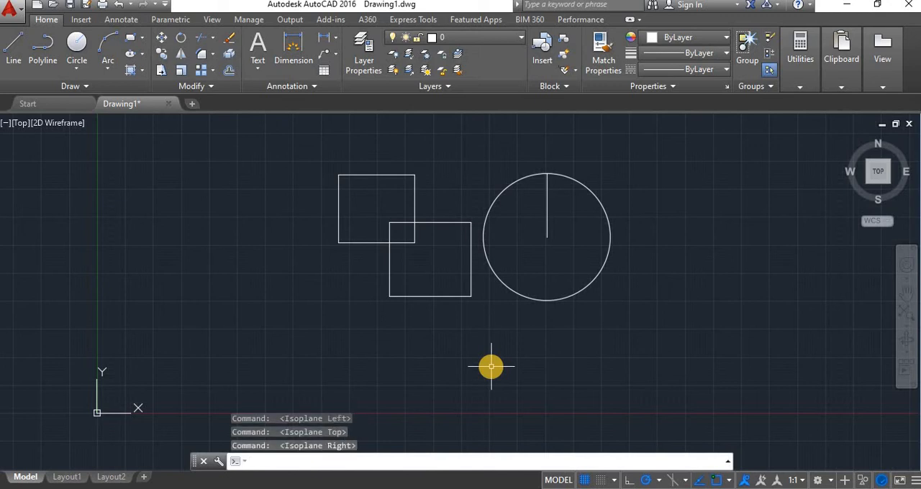
key(F5)
key(F5)
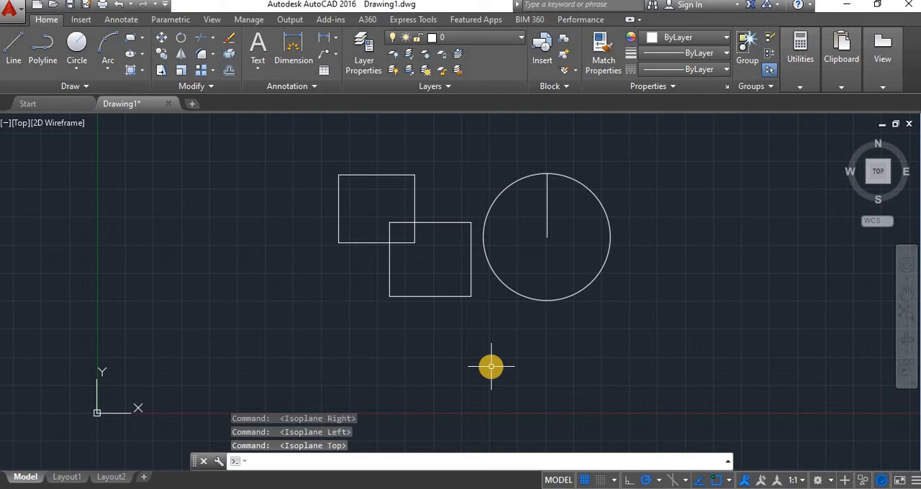
key(F5)
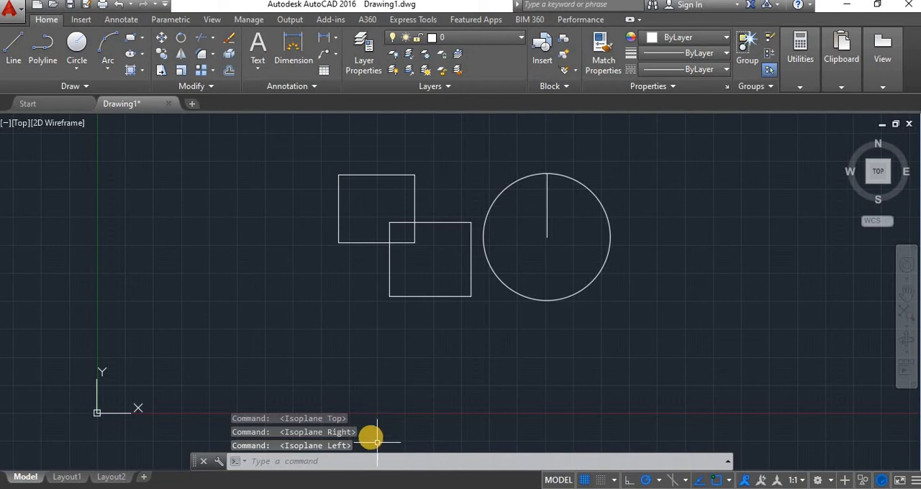
key(F5)
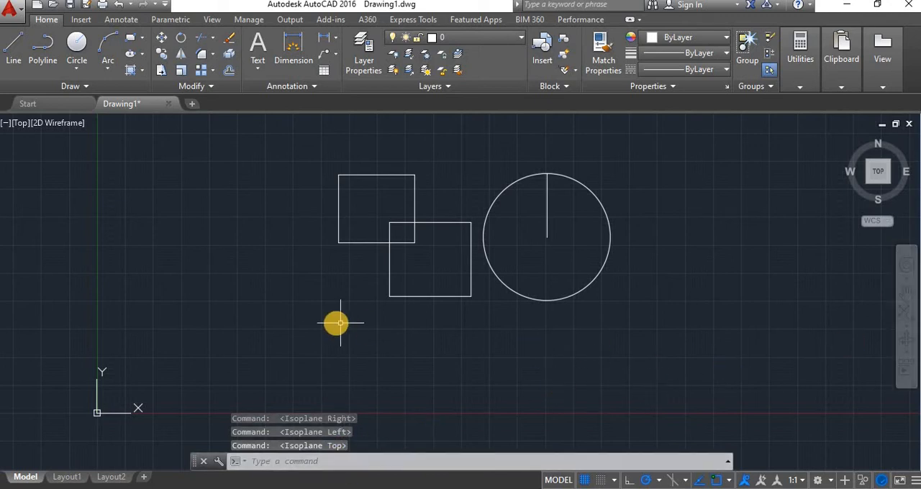
scroll(335, 323, down, 2)
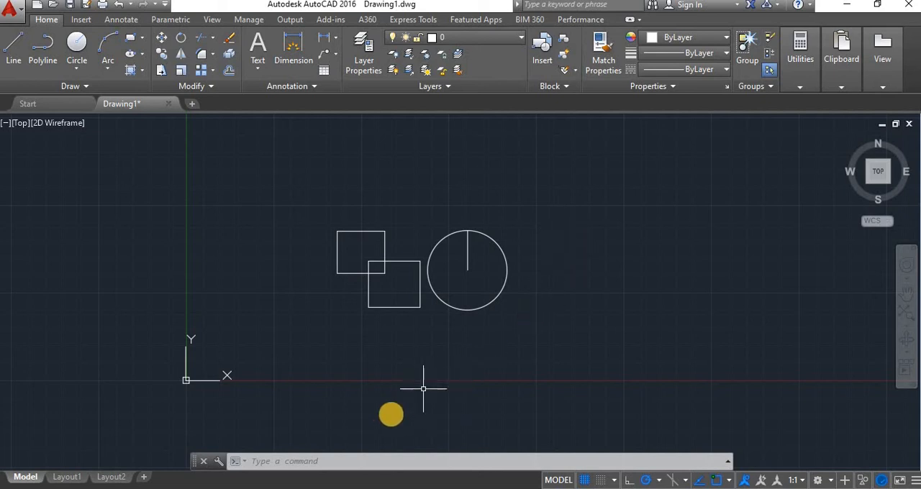
key(F5)
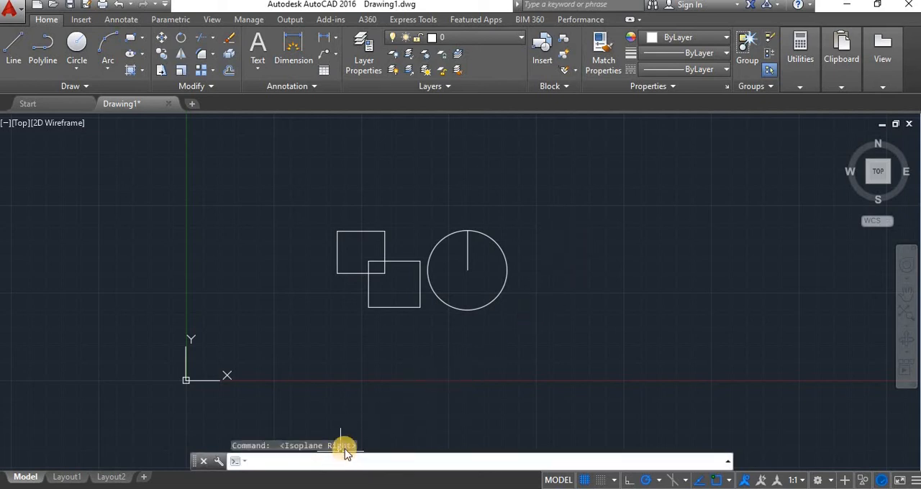
key(F5)
key(F5)
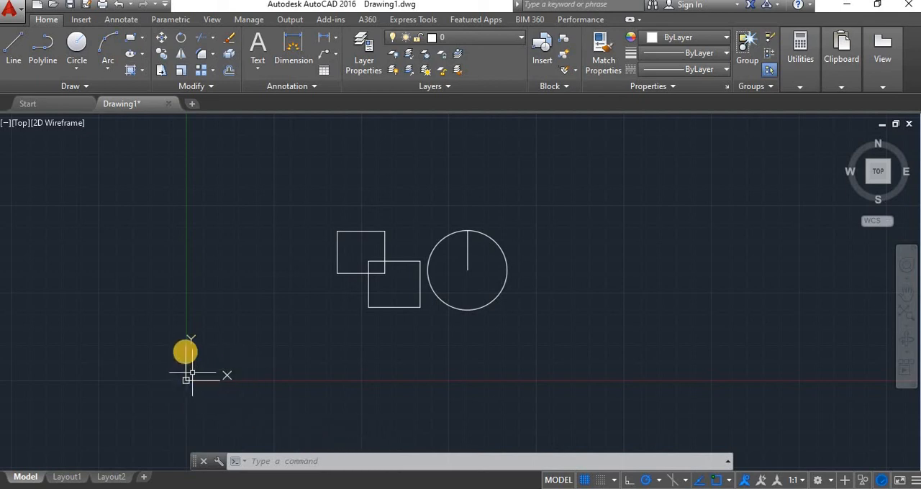
Toggle Dynamic UCS off, on and off again, with the view magnified around the UCS origin.
scroll(187, 377, up, 10)
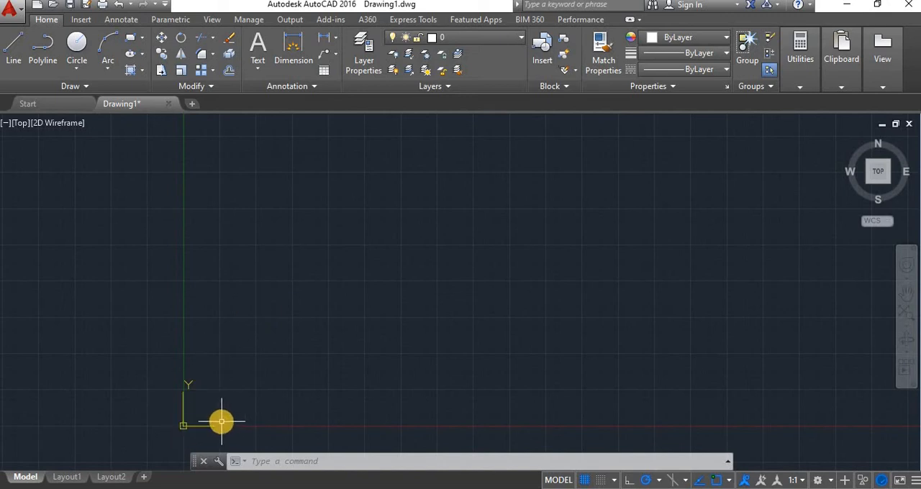
key(F6)
key(F6)
key(F6)
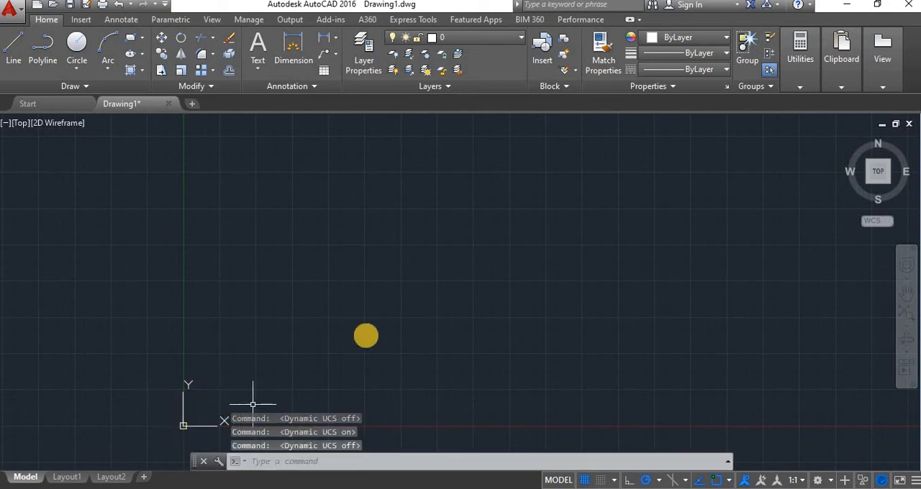
Toggle the grid display off and on repeatedly, with the squares and circle in view.
scroll(366, 336, down, 5)
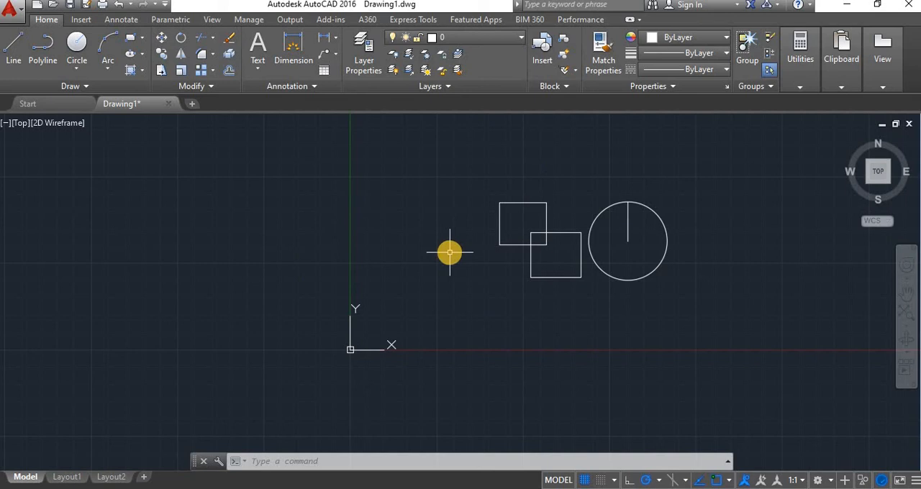
key(F7)
key(F7)
key(F7)
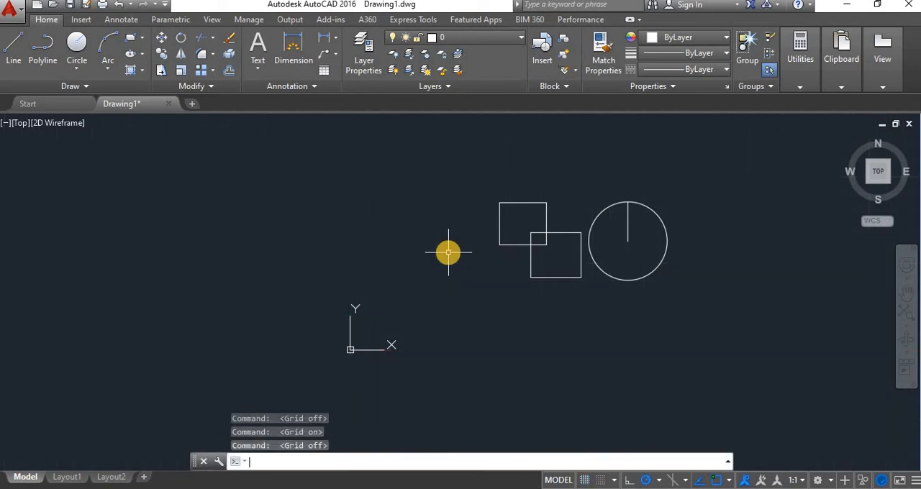
key(F7)
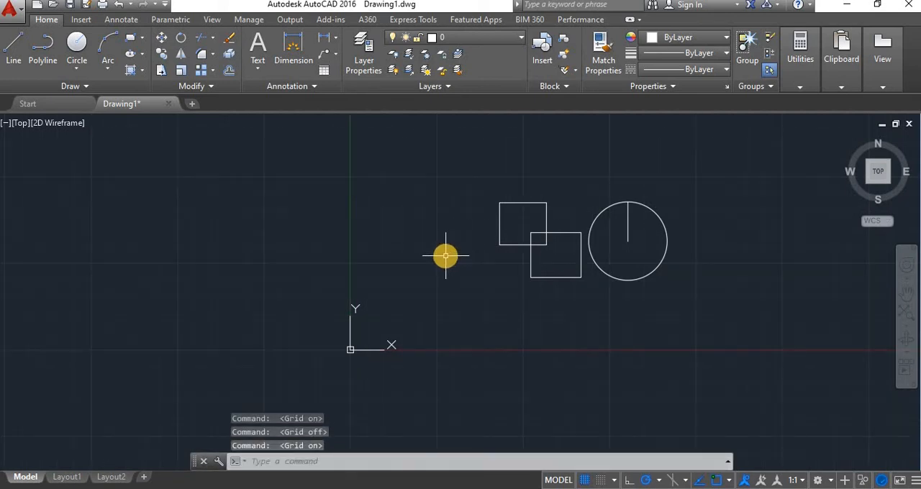
Open the Snap and Grid drafting settings and enable the dotted grid display in 2D model space.
key(Return)
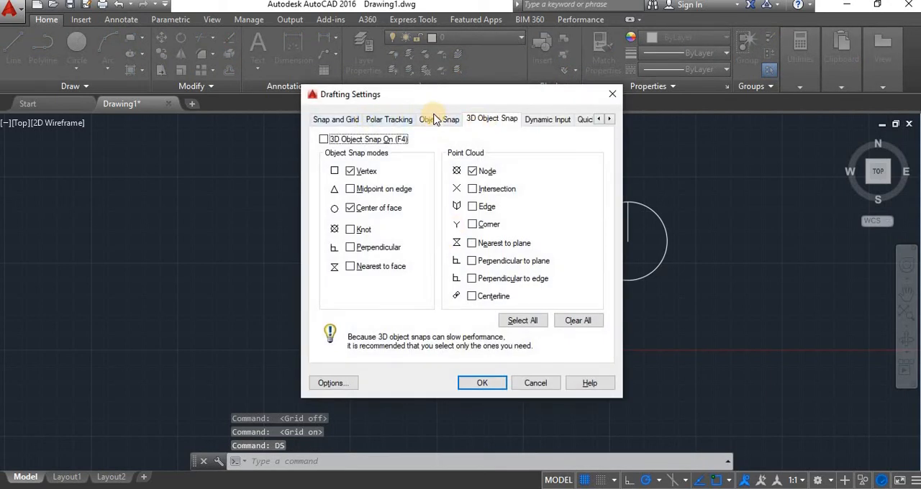
click(342, 119)
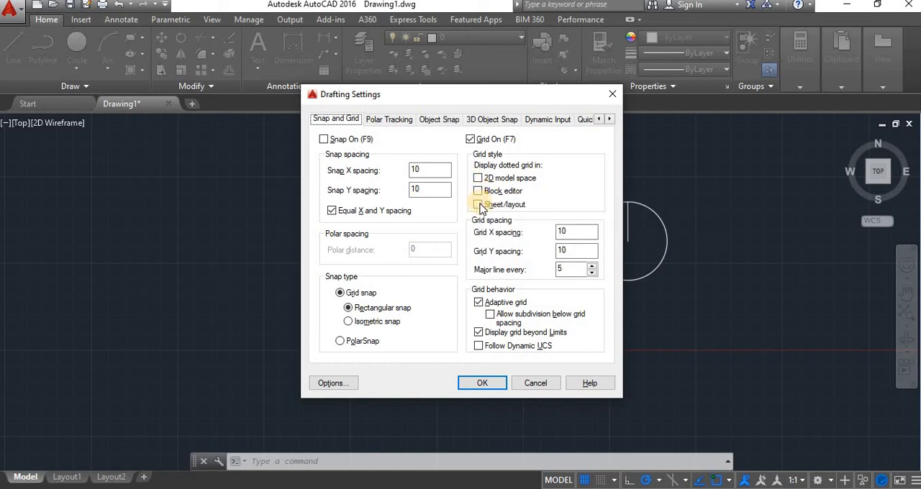
click(480, 176)
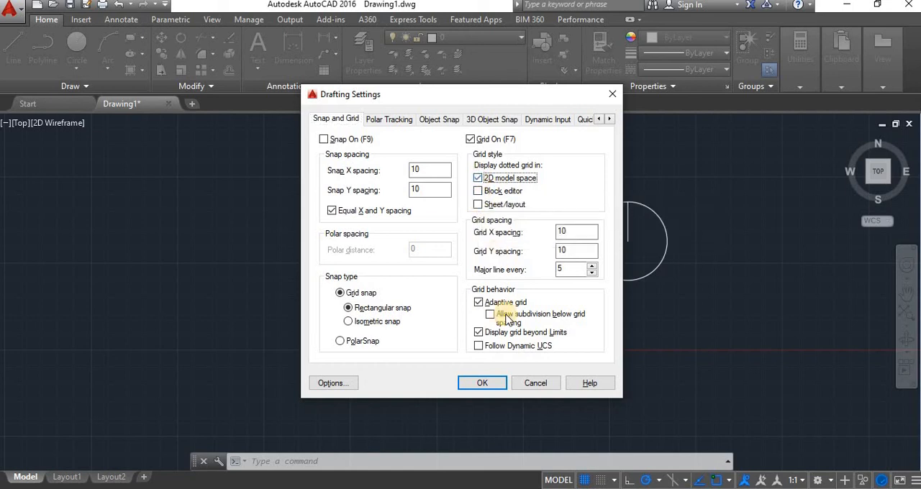
click(476, 379)
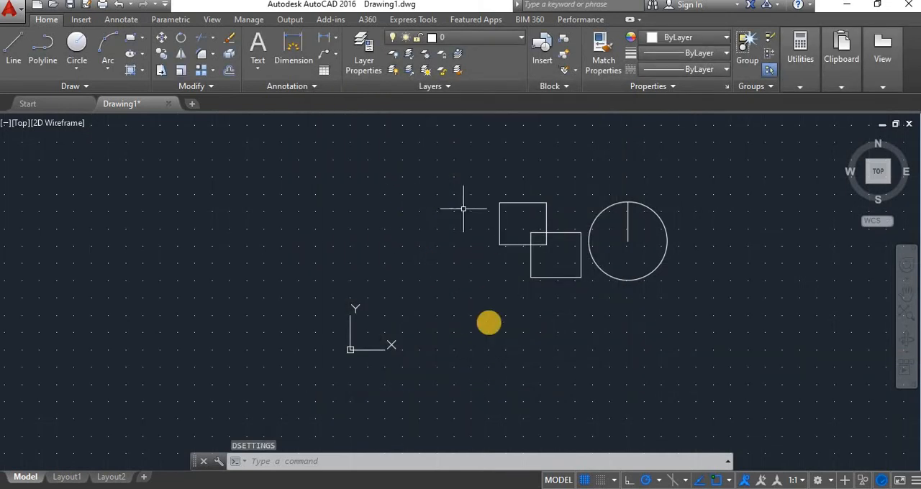
In the drafting settings (DS), disable the dotted grid in 2D model space and enable it for the Block editor.
text(ds)
key(Return)
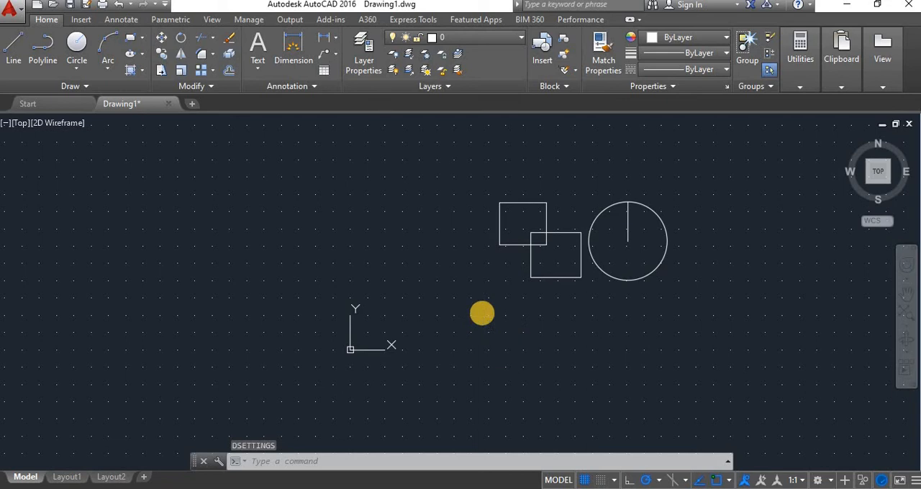
click(478, 179)
click(477, 191)
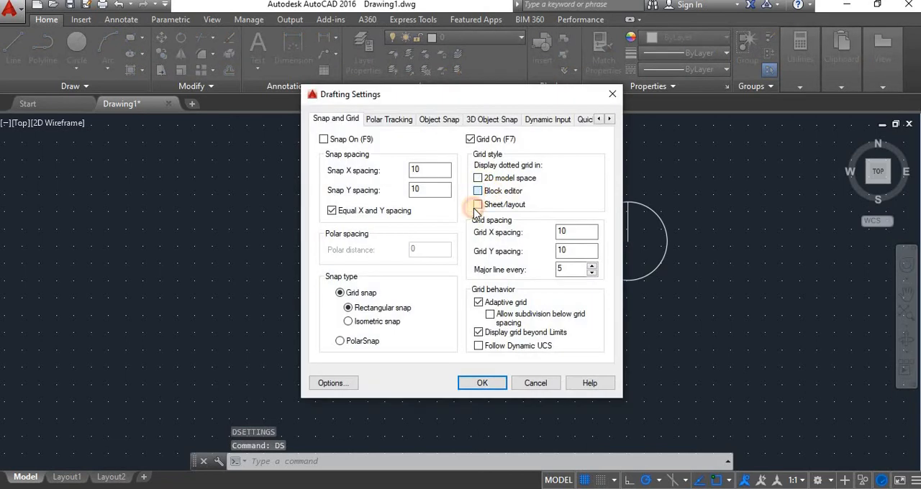
click(481, 383)
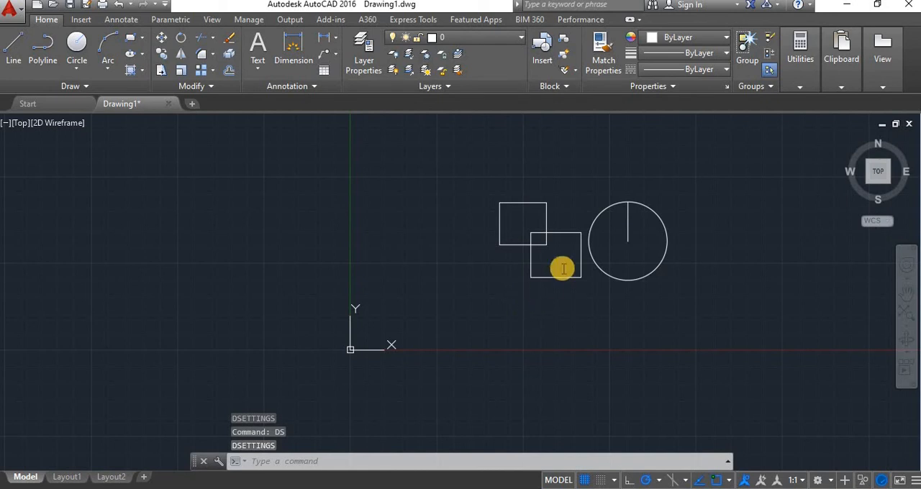
Turn the grid off and back on through the drafting settings (DS), reviewing the grid style, spacing and behavior options.
key(Return)
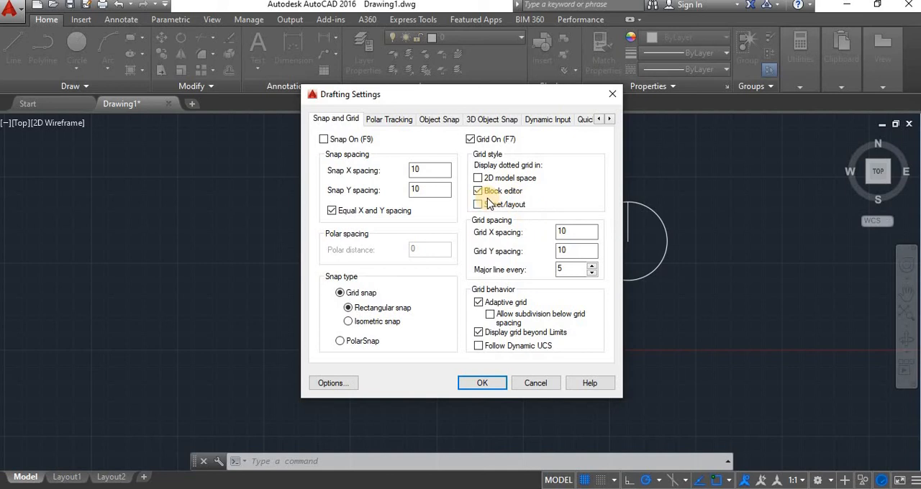
click(483, 383)
key(F7)
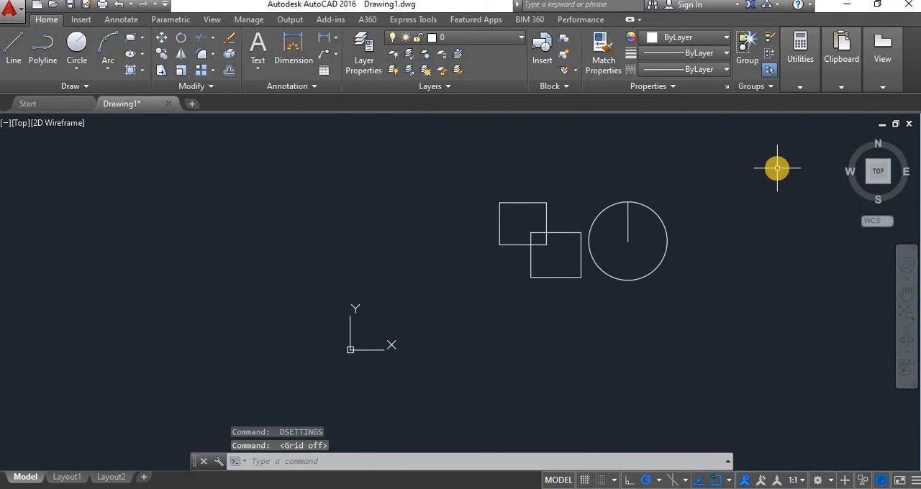
text(ds)
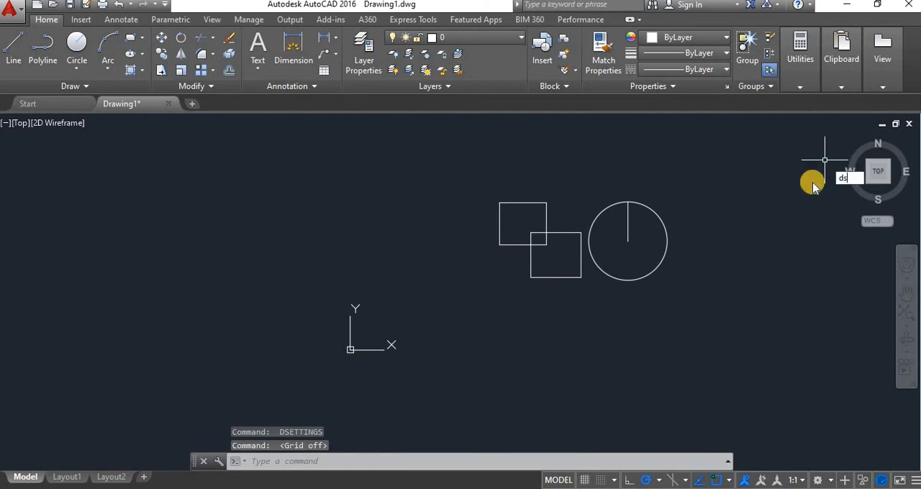
key(Return)
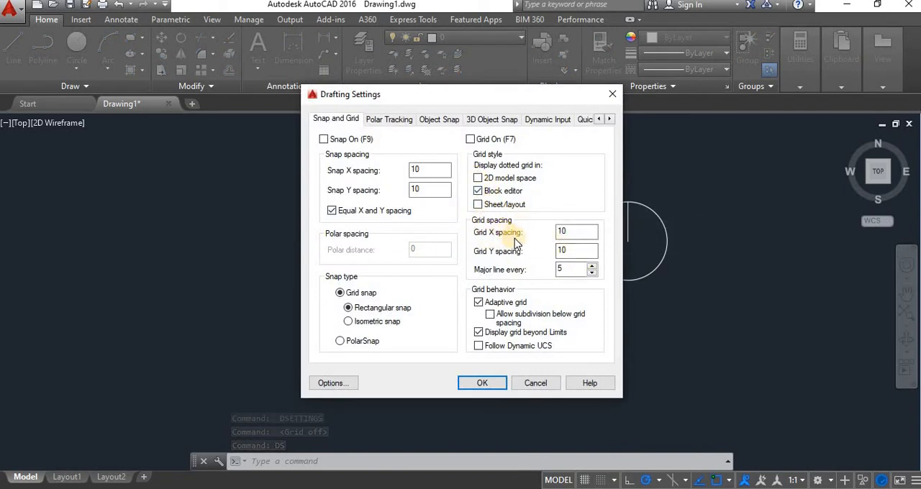
click(471, 139)
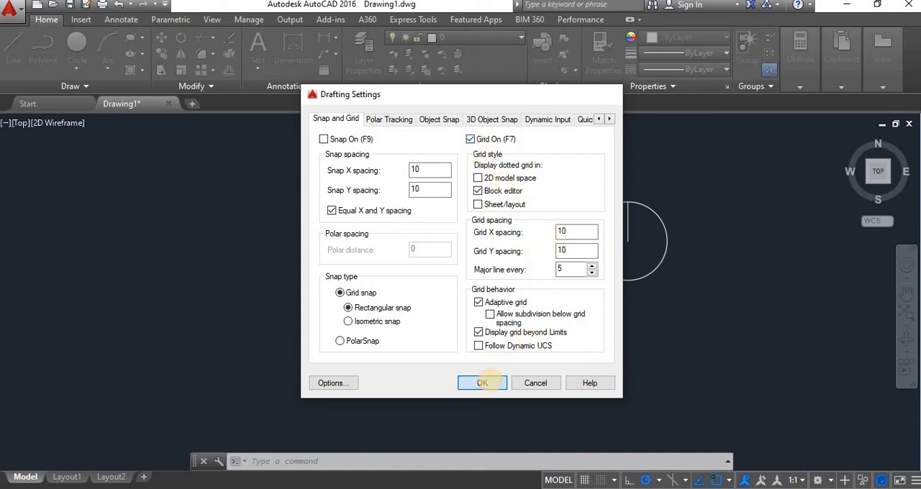
click(484, 382)
key(Return)
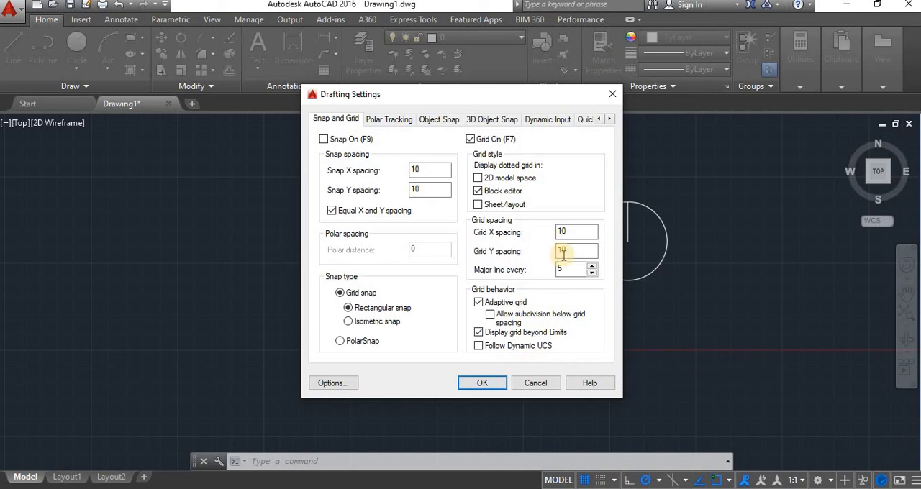
click(483, 385)
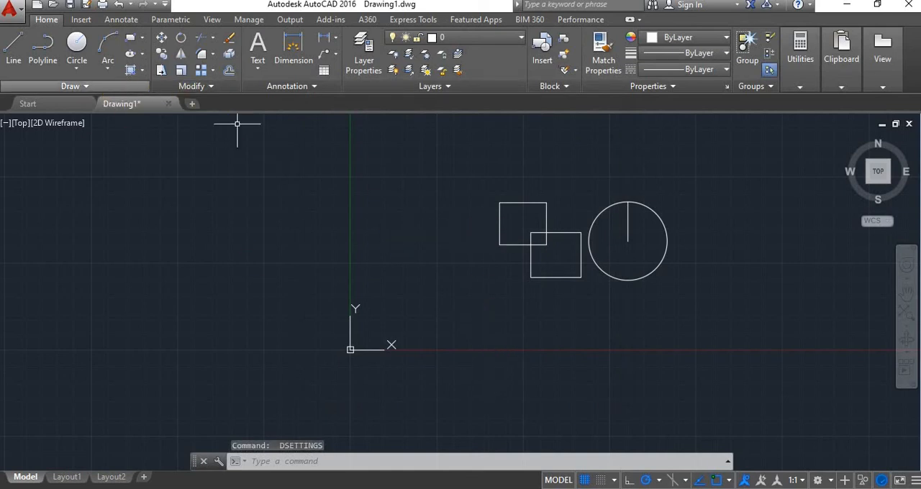
Start a line left of the UCS origin, turn Ortho on and draw four stepped horizontal and vertical segments.
click(16, 63)
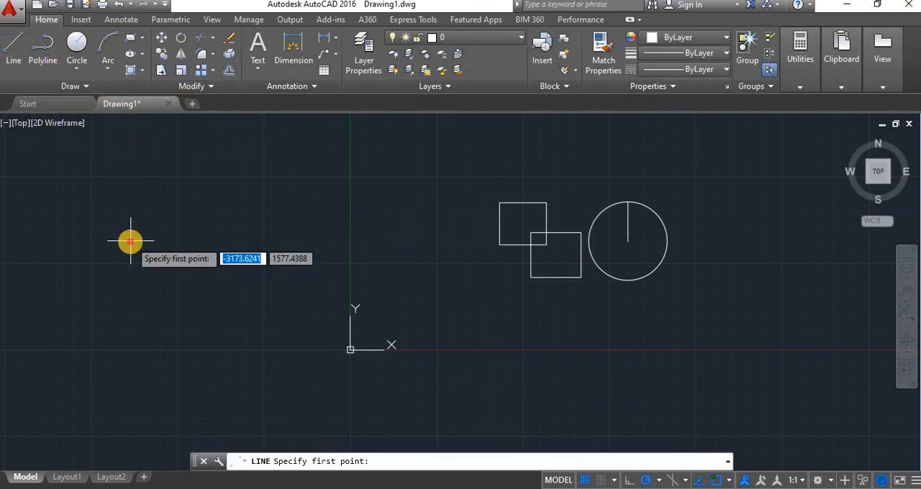
click(130, 241)
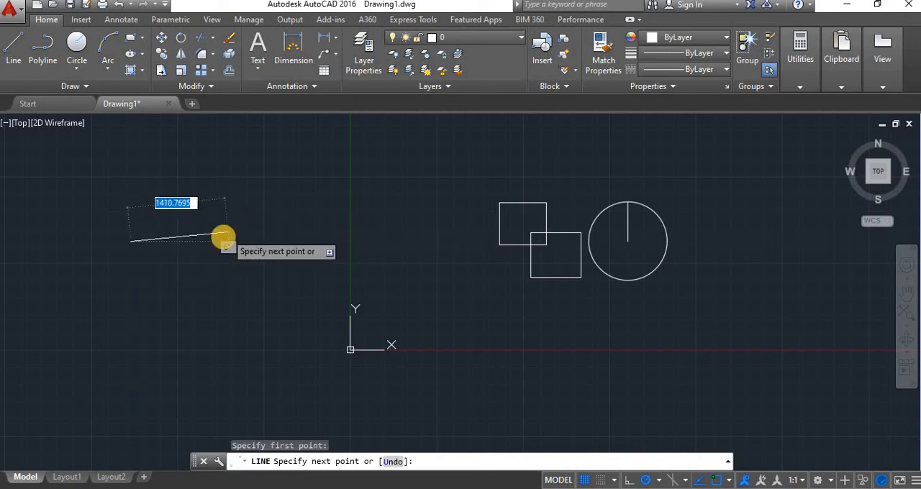
key(F8)
click(223, 253)
click(236, 283)
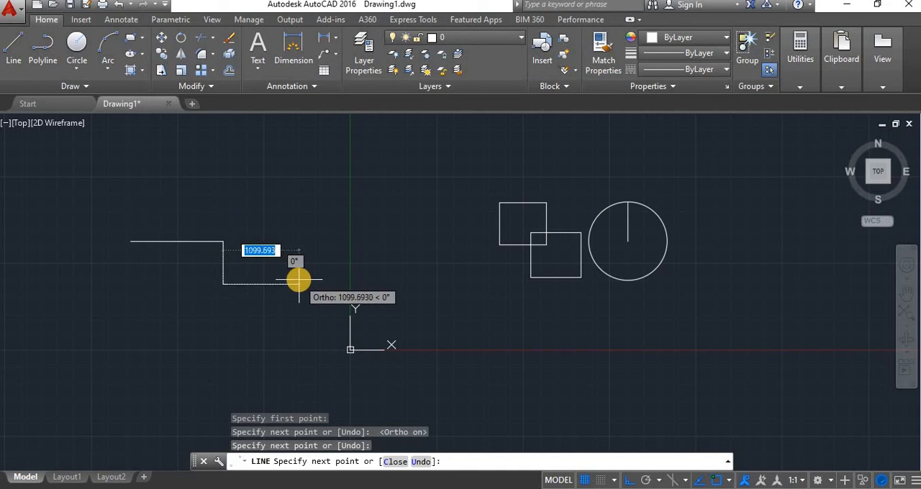
click(299, 281)
click(298, 233)
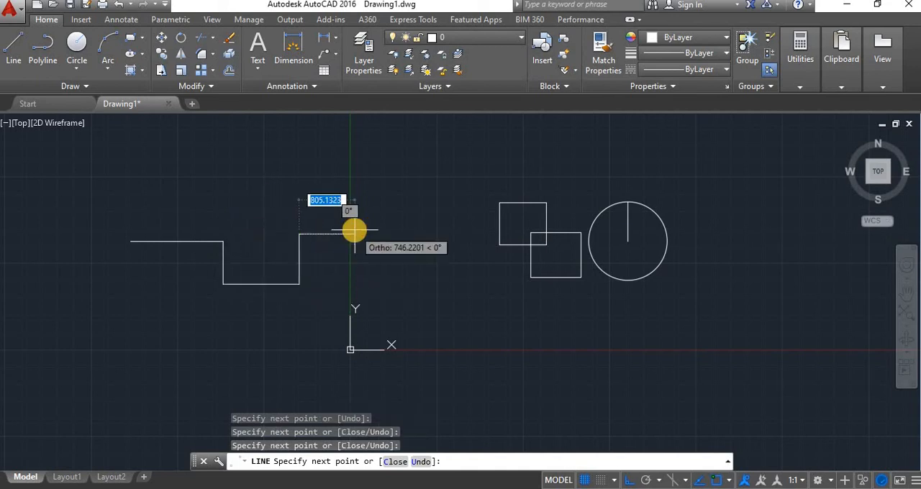
Turn Ortho off, add a segment sloping up to the right from the stepped line, and end the Line command.
key(F8)
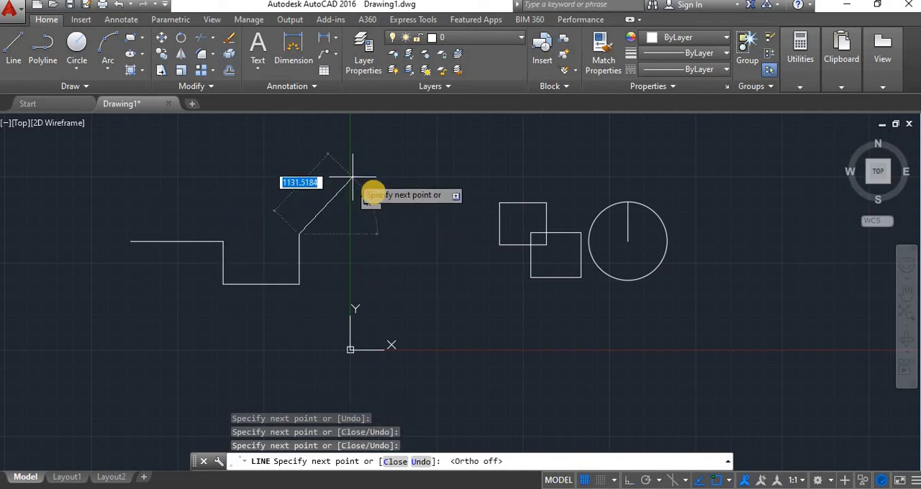
click(416, 201)
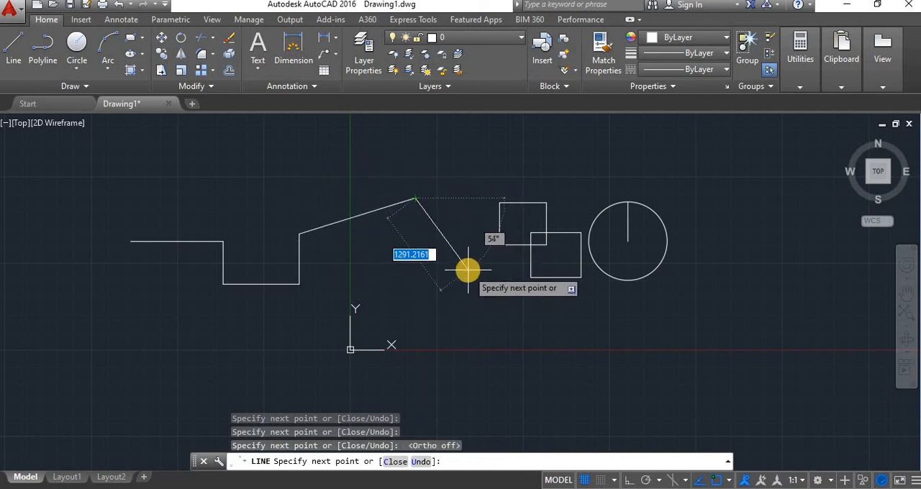
key(Escape)
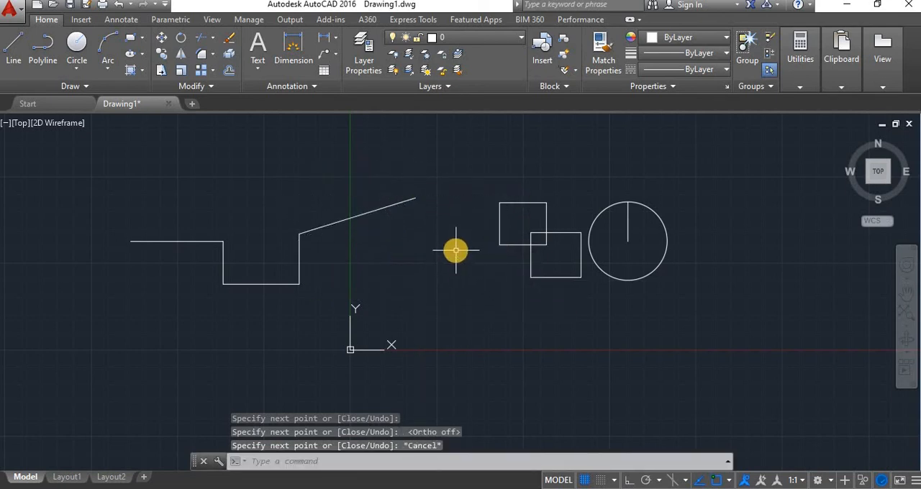
Set the snap type to Isometric snap in the drafting settings (DS).
text(ds)
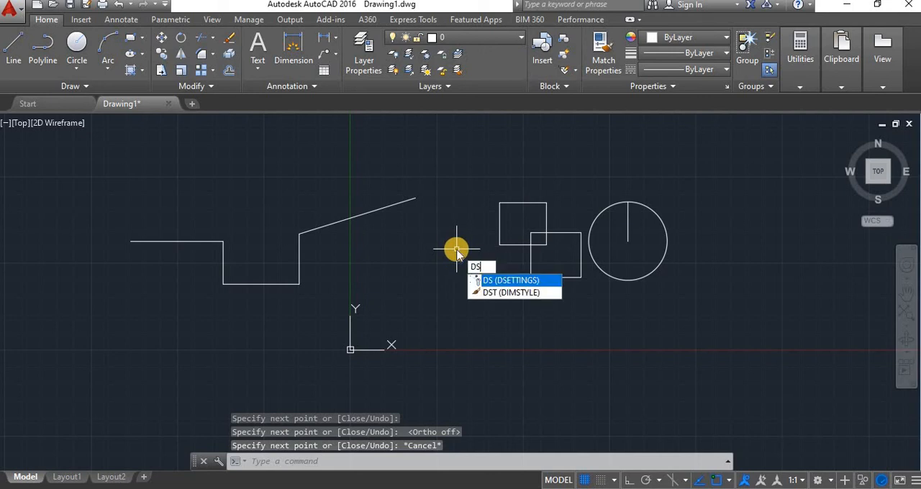
key(Return)
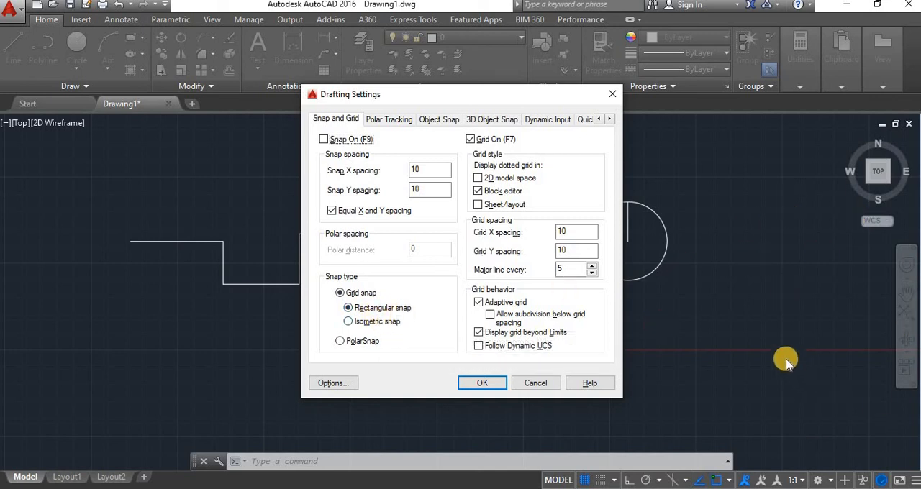
click(479, 332)
click(352, 324)
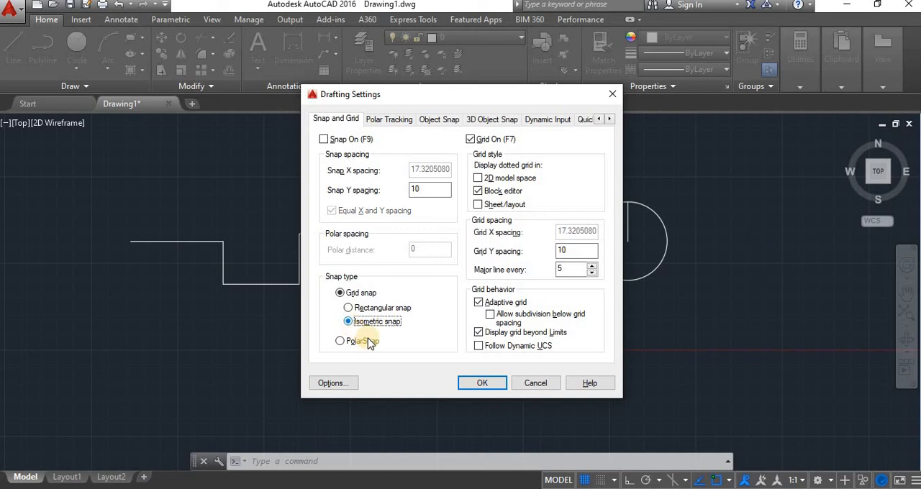
click(481, 385)
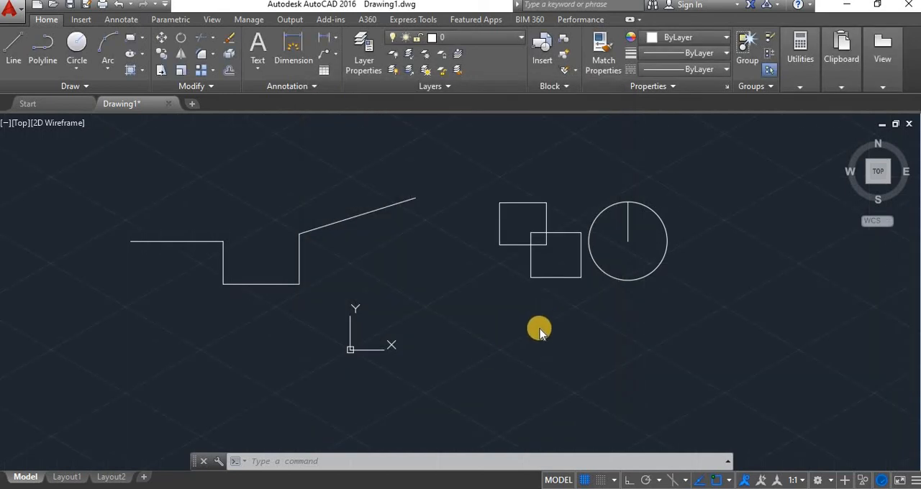
Dismiss the security notice and cycle the isometric drawing plane repeatedly through Right, Left and Top.
scroll(538, 330, down, 1)
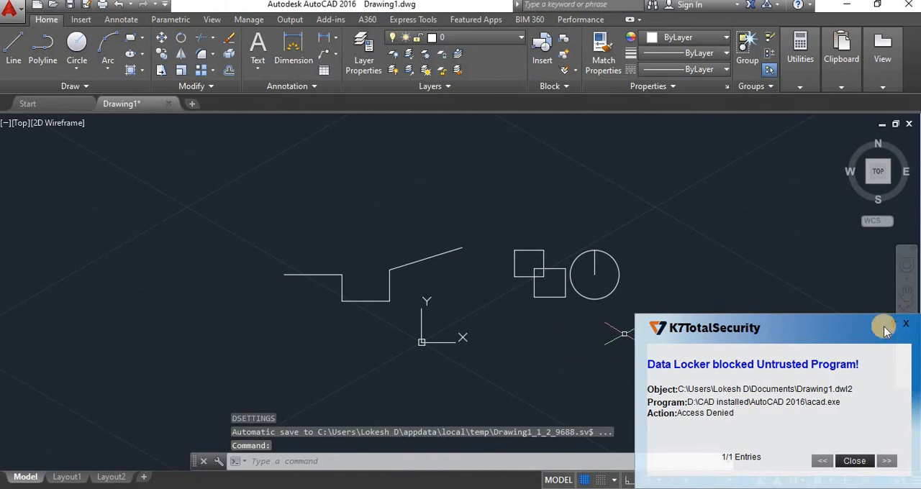
click(908, 326)
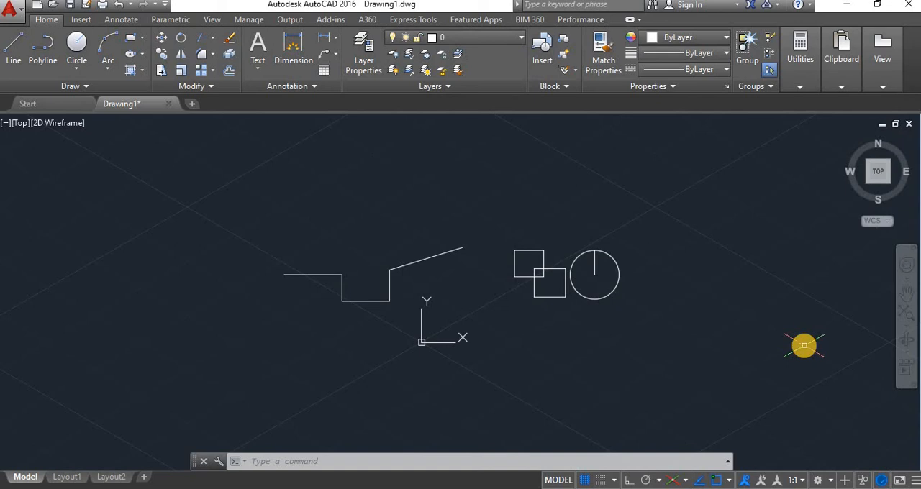
key(F5)
key(F5)
key(F5)
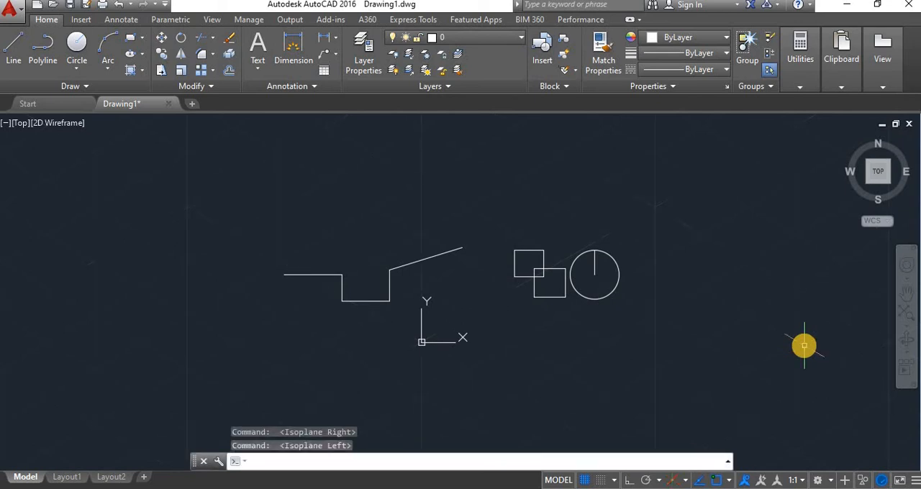
key(F5)
key(F5)
key(F5)
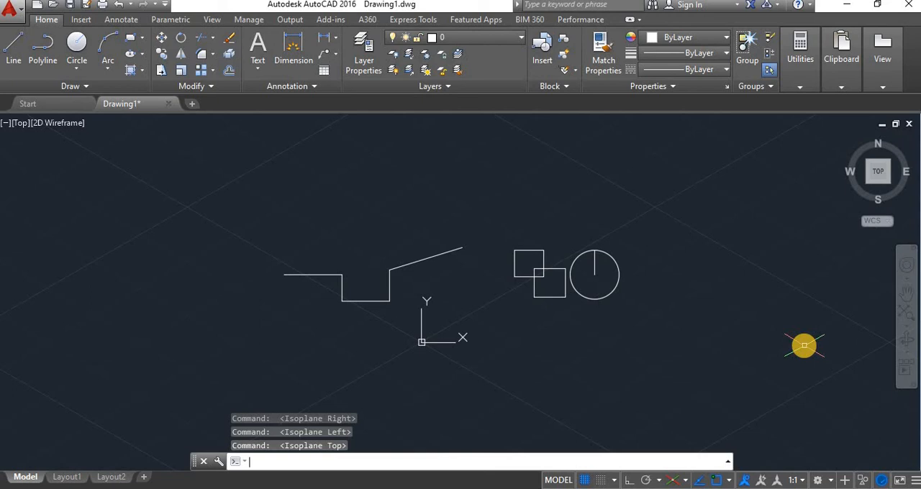
key(F5)
key(F5)
key(F5)
Set the snap type back to Rectangular snap in the drafting settings (DS).
text(DS)
key(Return)
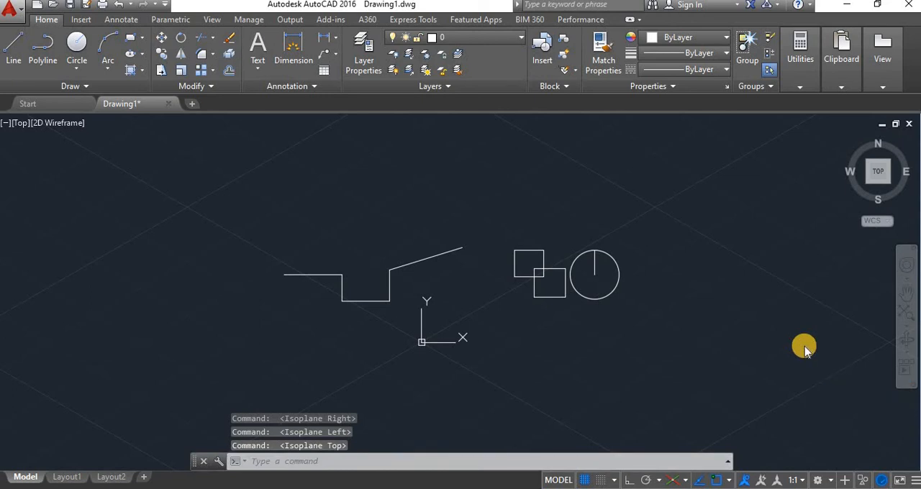
click(373, 310)
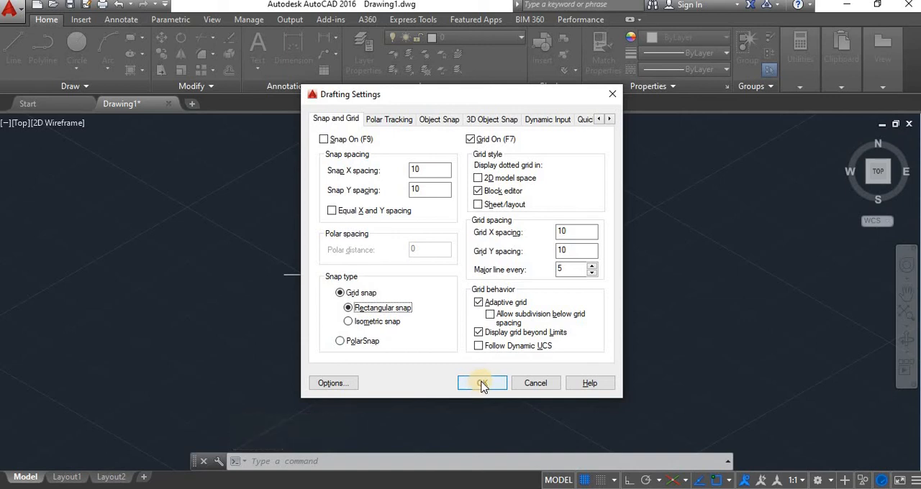
click(482, 385)
scroll(520, 364, down, 4)
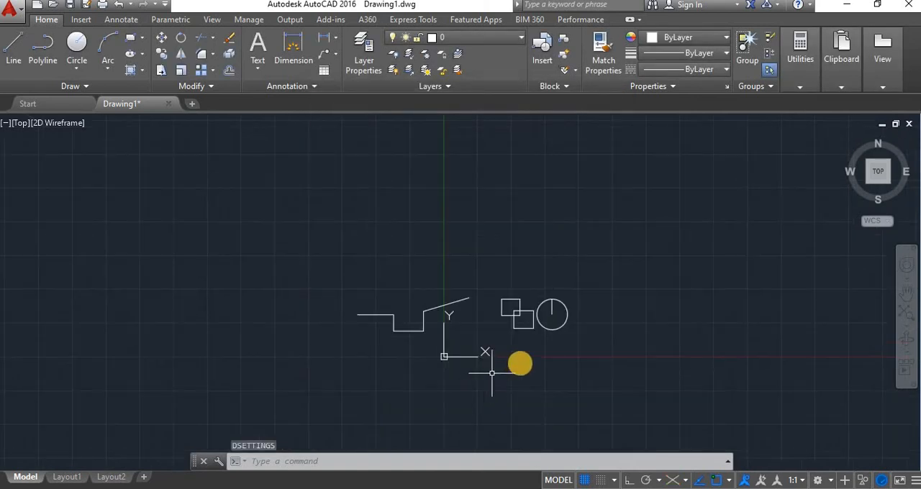
Add 60 degrees as an additional polar tracking angle in the drafting settings (DS), keeping the 90-degree increment.
scroll(562, 352, up, 2)
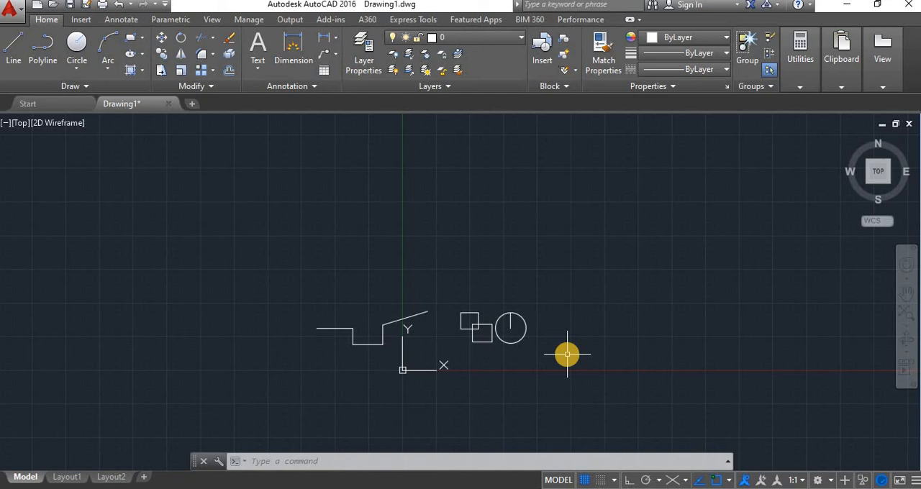
key(Return)
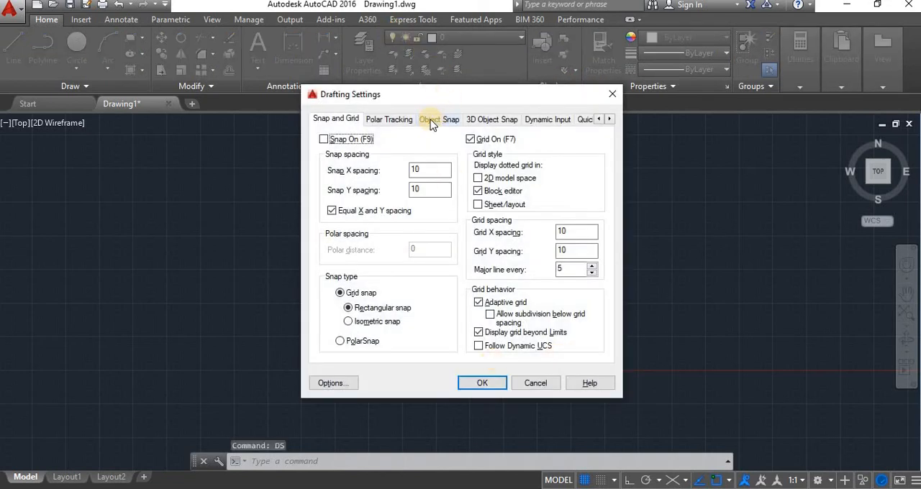
click(400, 120)
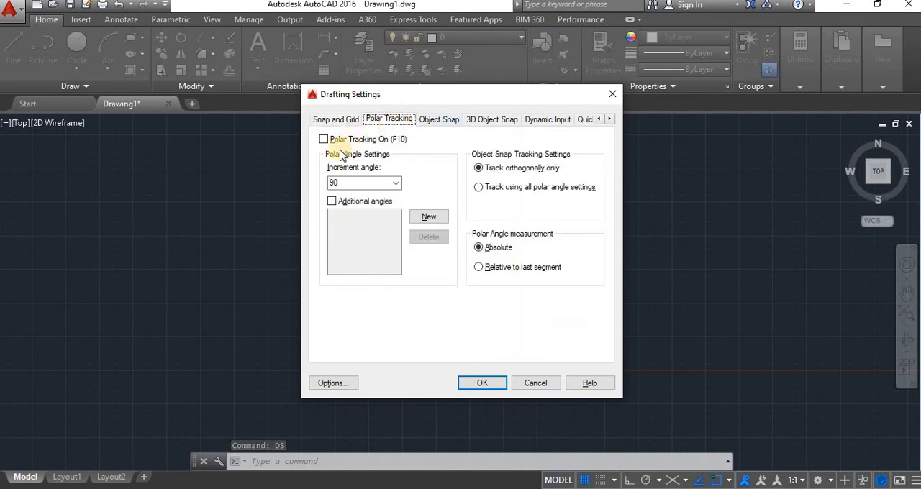
click(386, 188)
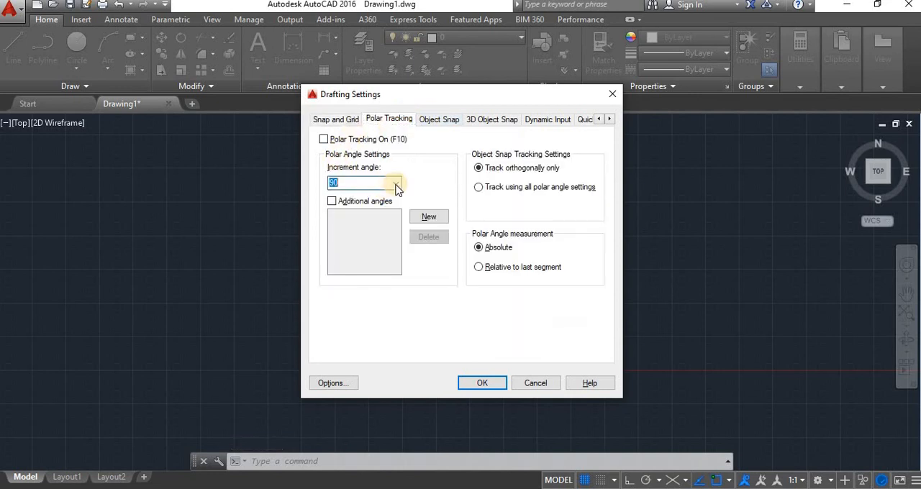
click(395, 184)
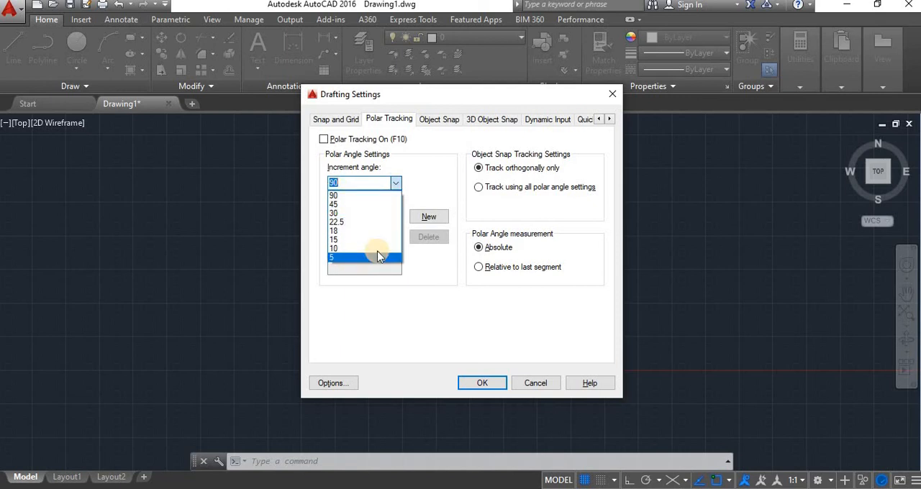
click(435, 223)
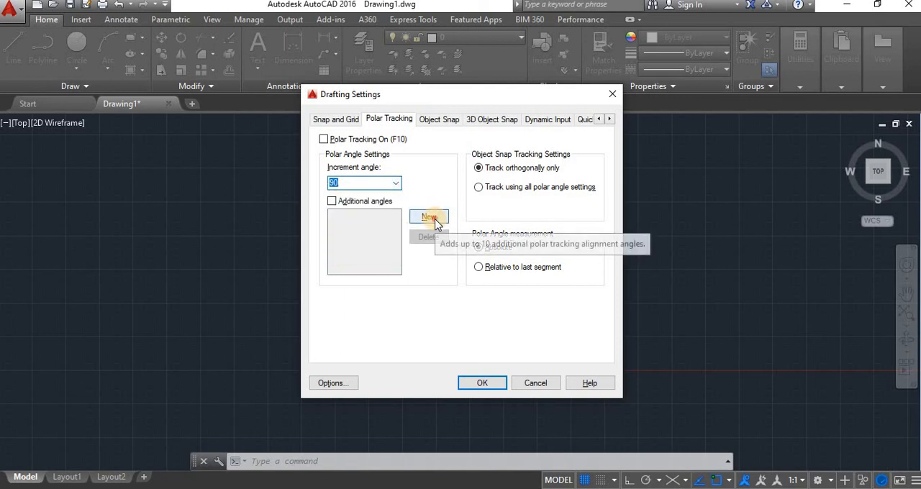
click(432, 223)
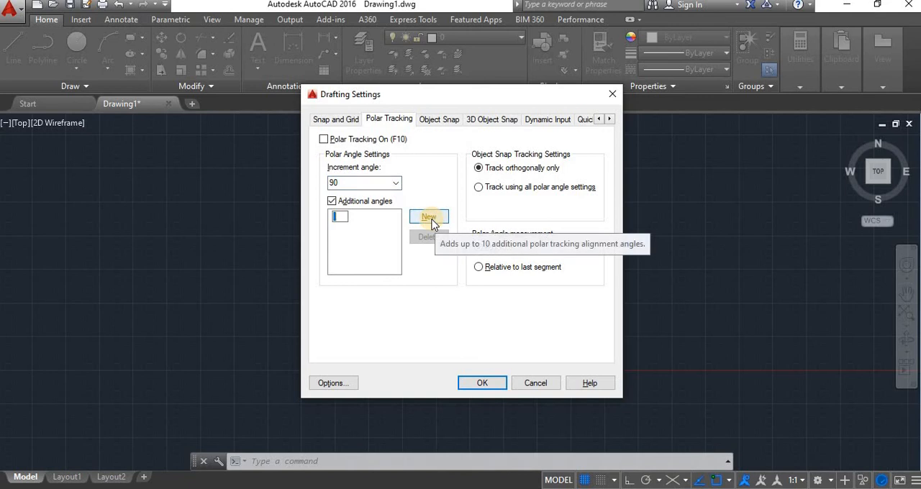
text(60)
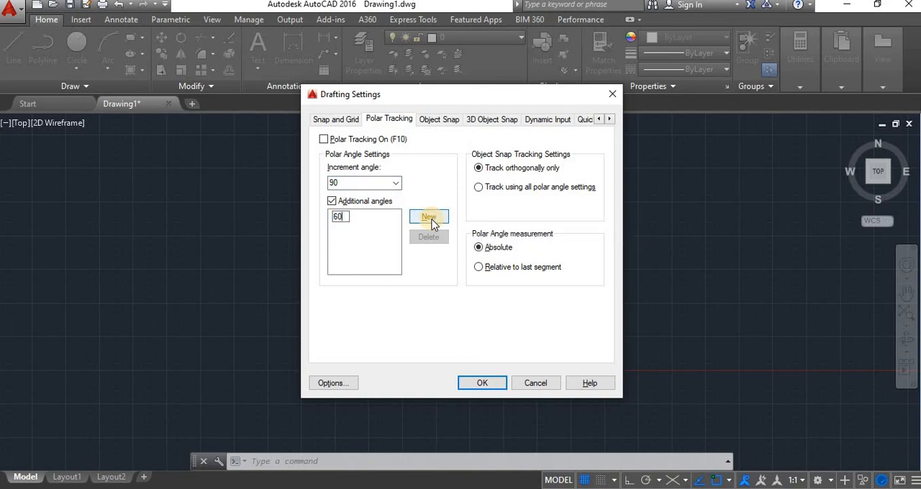
click(494, 383)
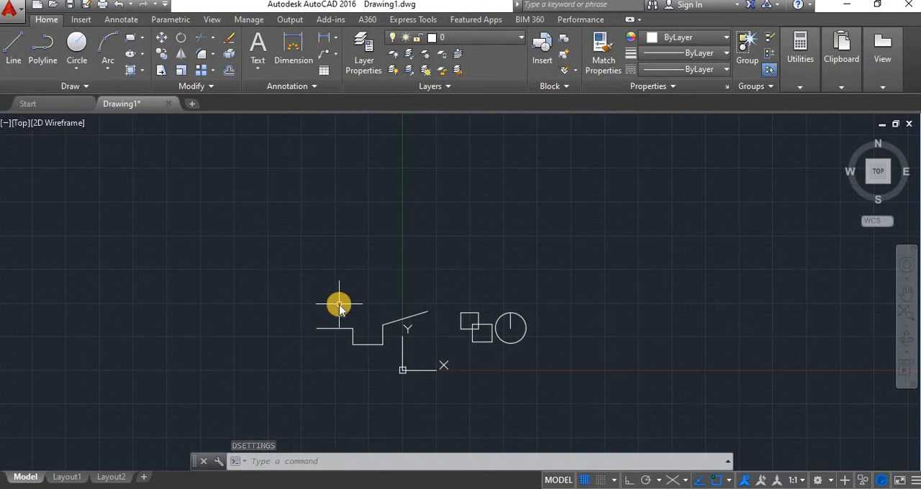
Draw a line 500 units long at 60° with Polar Tracking on, starting in the empty area beyond the circle, and end the command.
text(l)
key(Return)
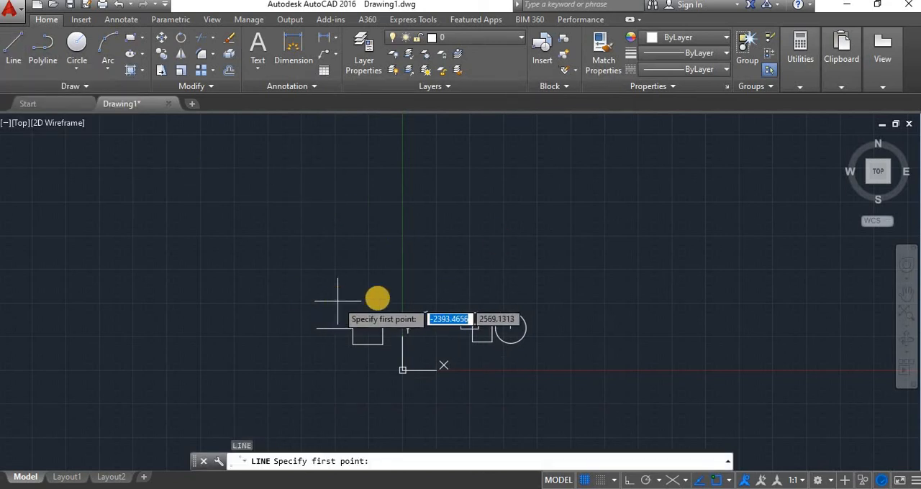
click(572, 364)
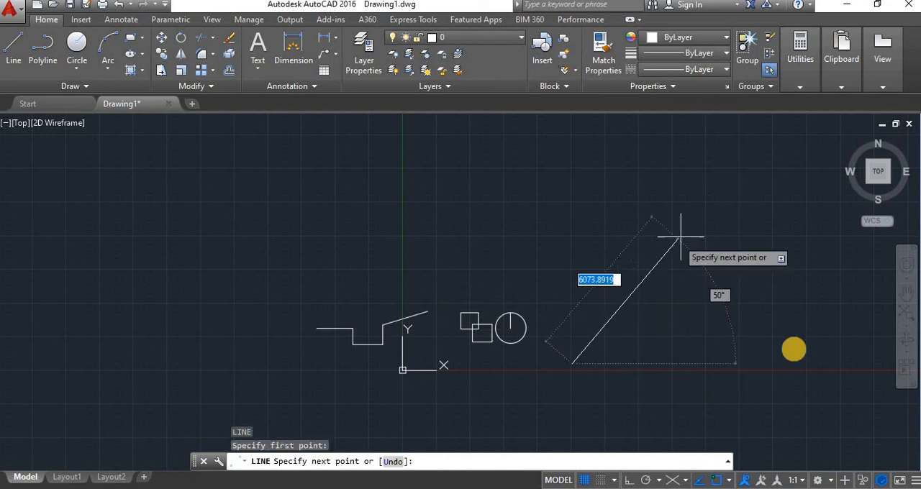
key(F10)
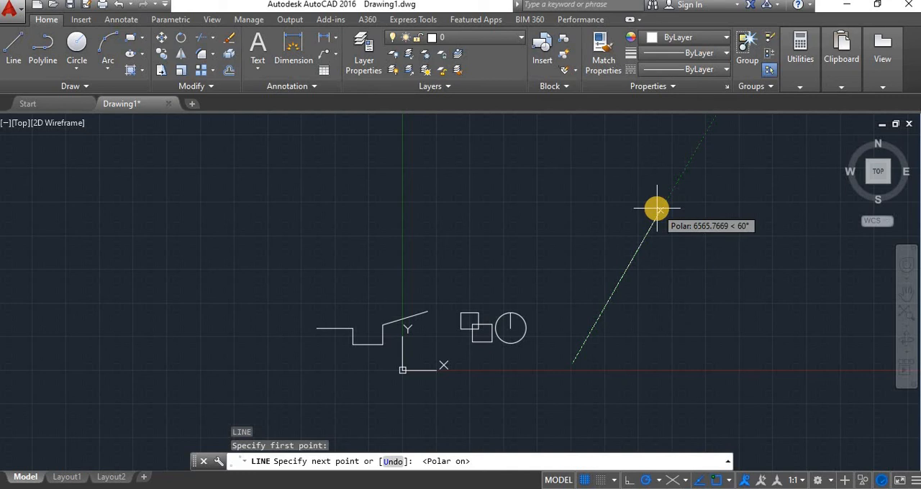
text(500)
key(Return)
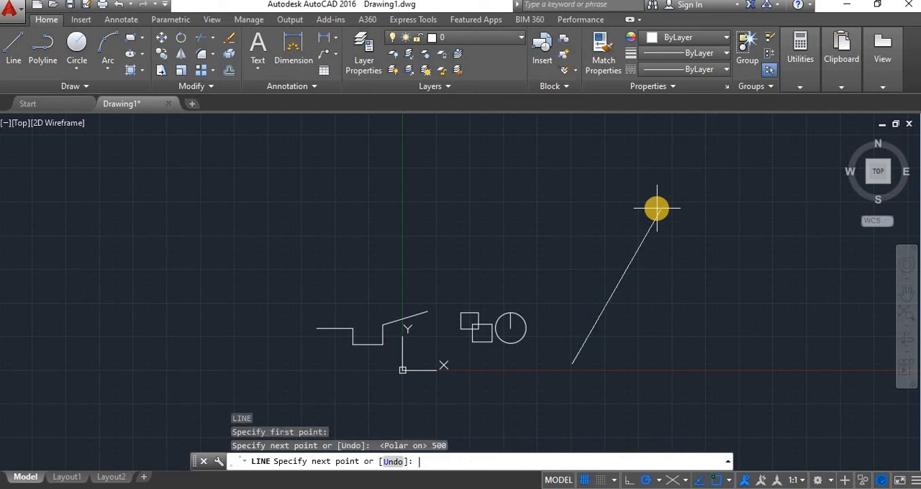
key(Escape)
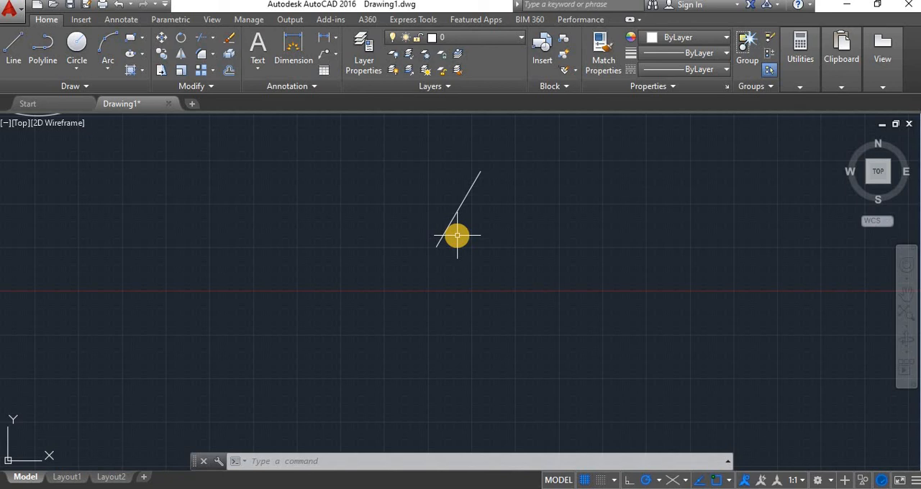
Enable all object snap modes in the drafting settings (DS).
text(ds)
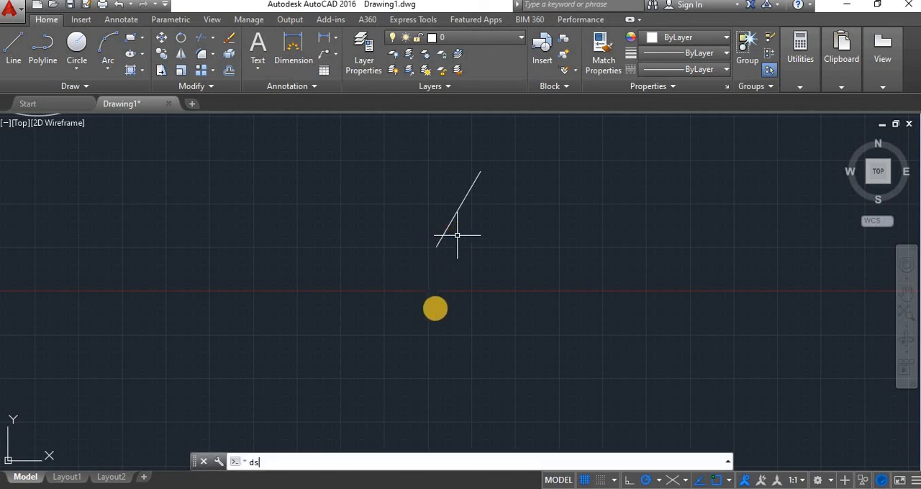
key(Return)
click(433, 121)
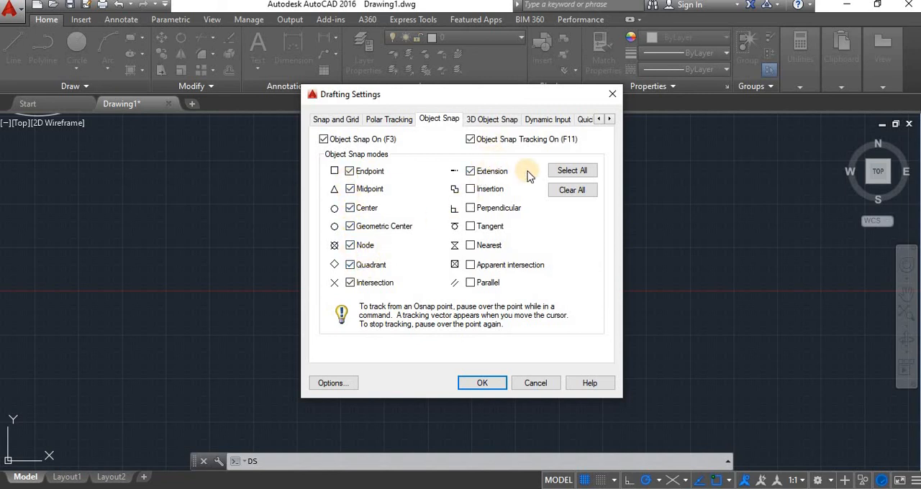
click(567, 173)
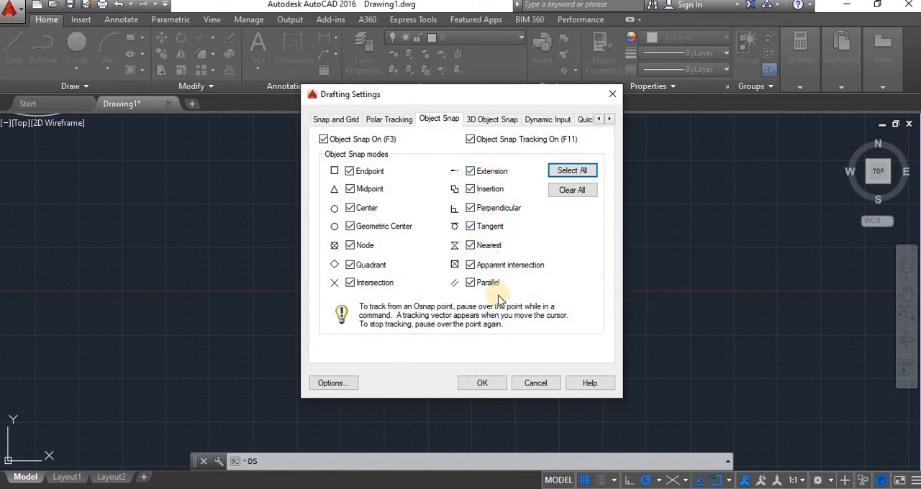
click(483, 381)
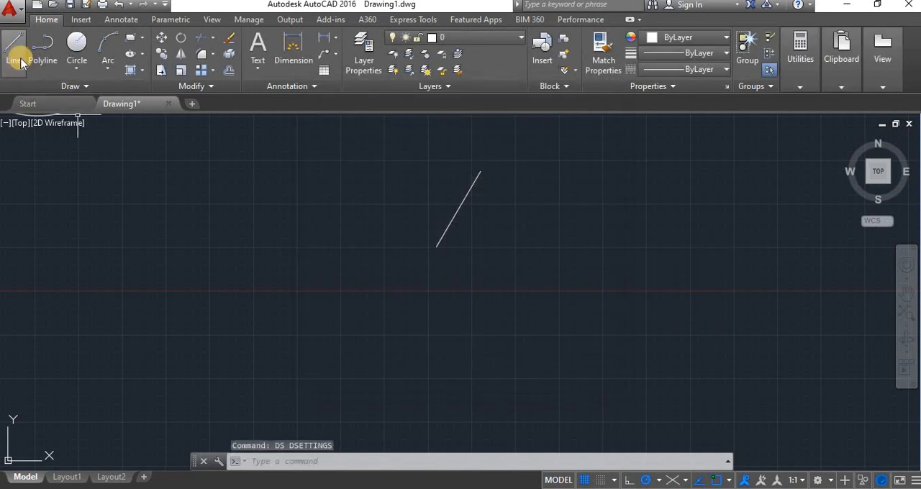
text(l)
key(Return)
scroll(473, 279, down, 3)
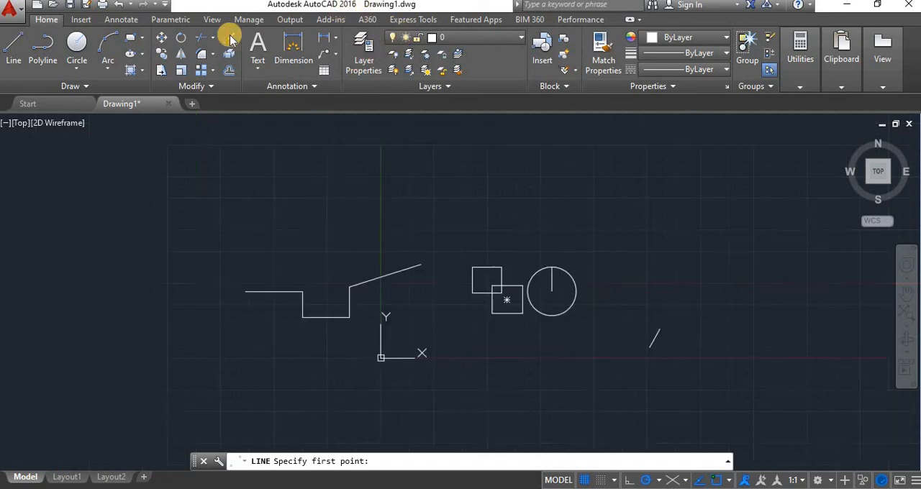
key(Escape)
scroll(384, 117, up, 3)
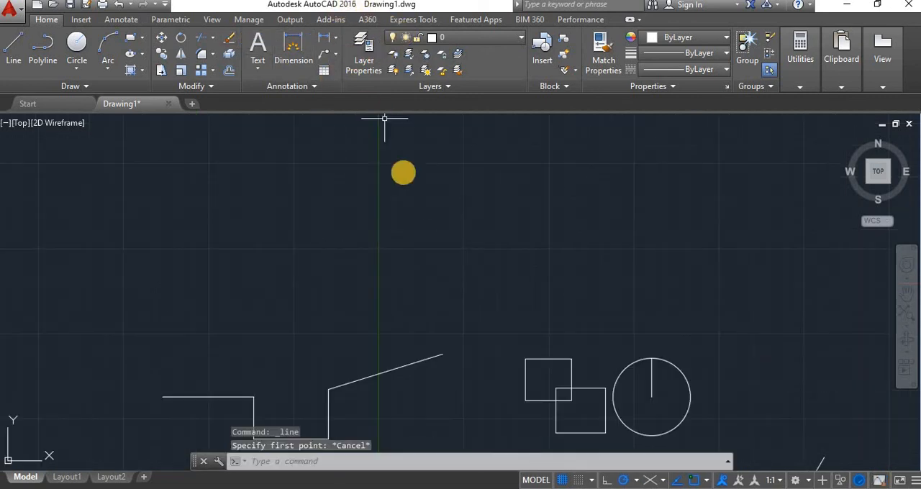
text(l)
key(Return)
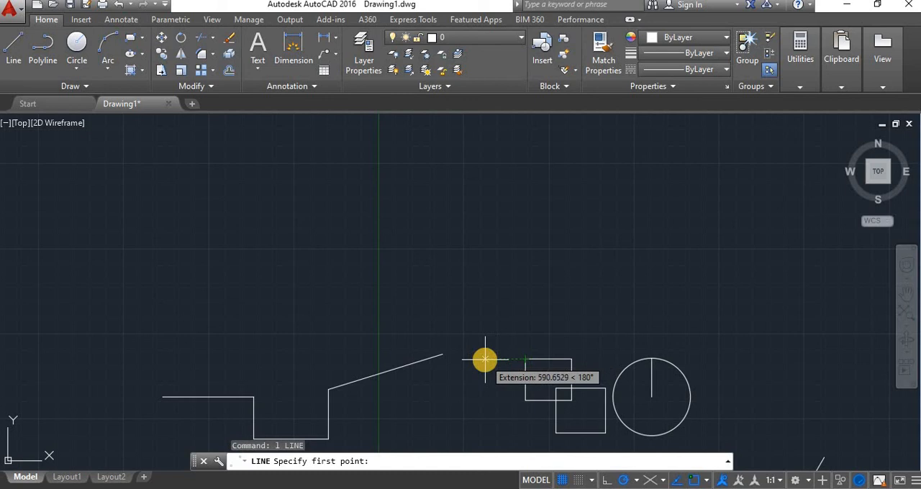
click(484, 359)
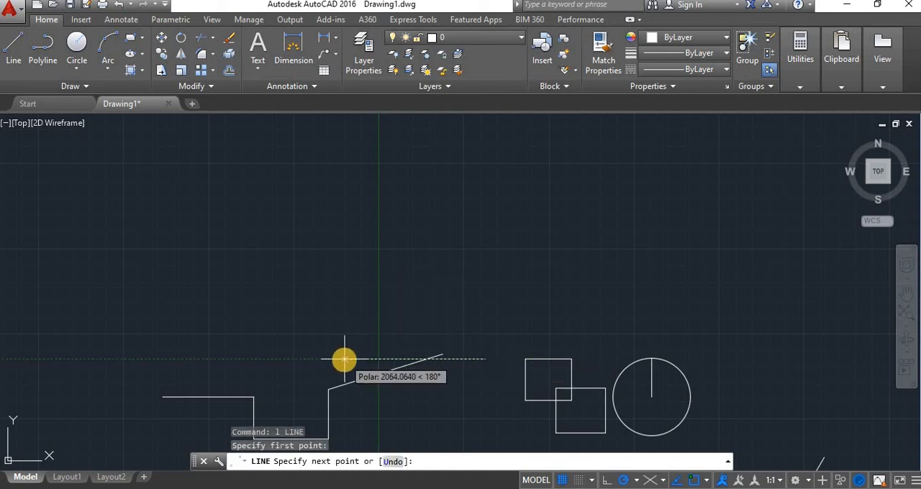
key(Escape)
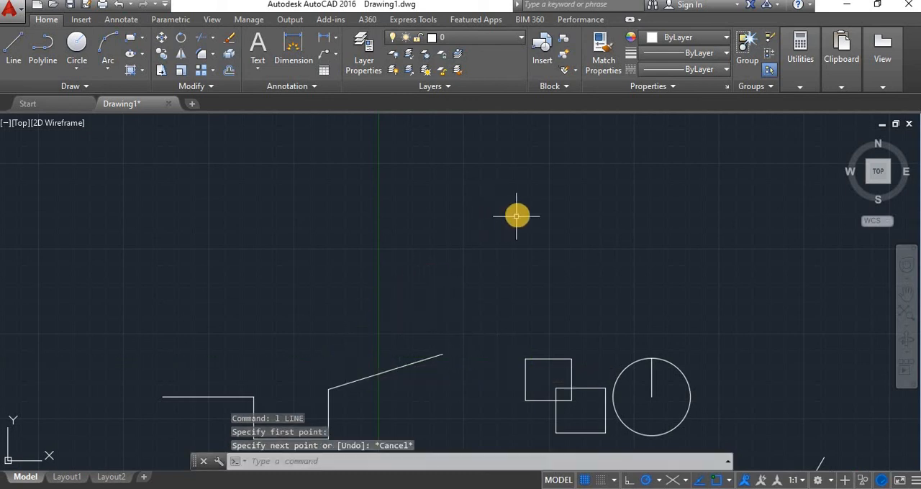
Draw a closed rectangle about 1350 units tall above the squares and circle with four Line segments, aligning its corners by object snap tracking.
key(Return)
click(514, 203)
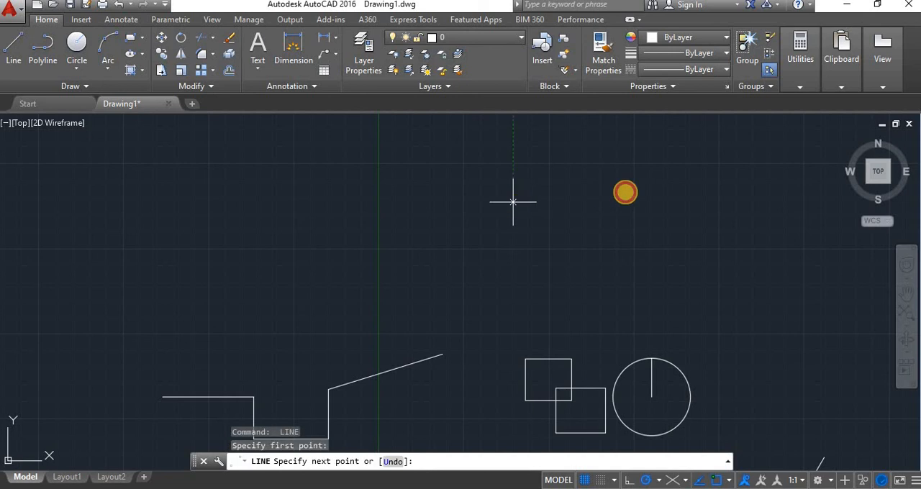
click(626, 202)
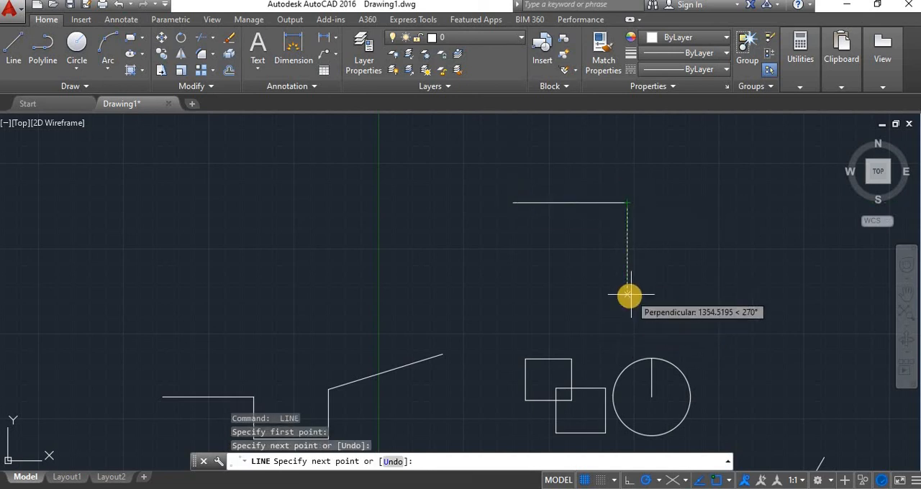
click(628, 295)
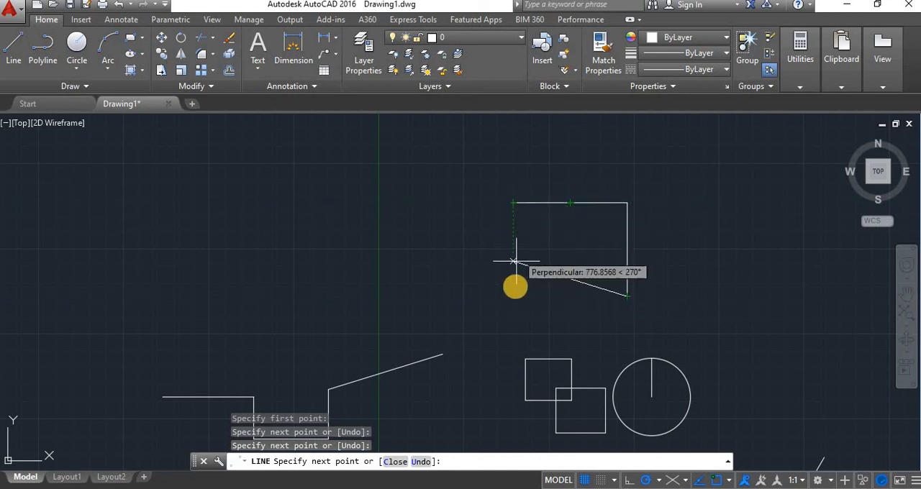
click(512, 295)
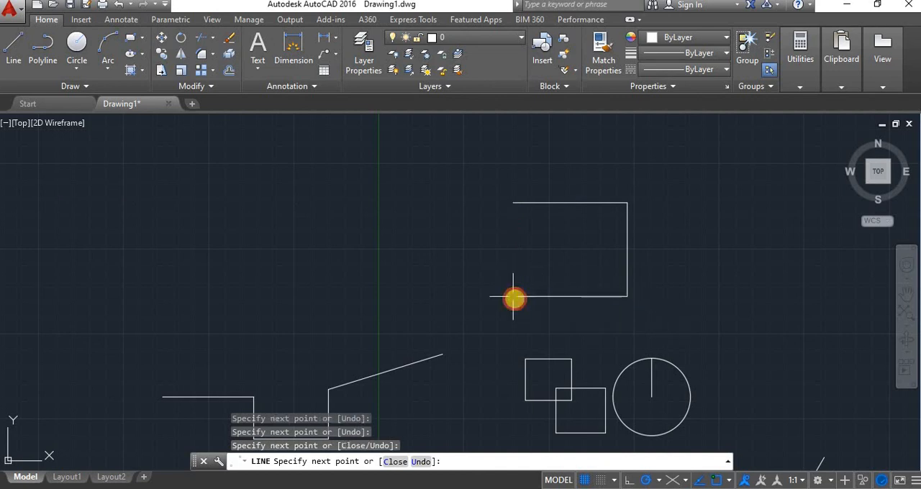
click(513, 203)
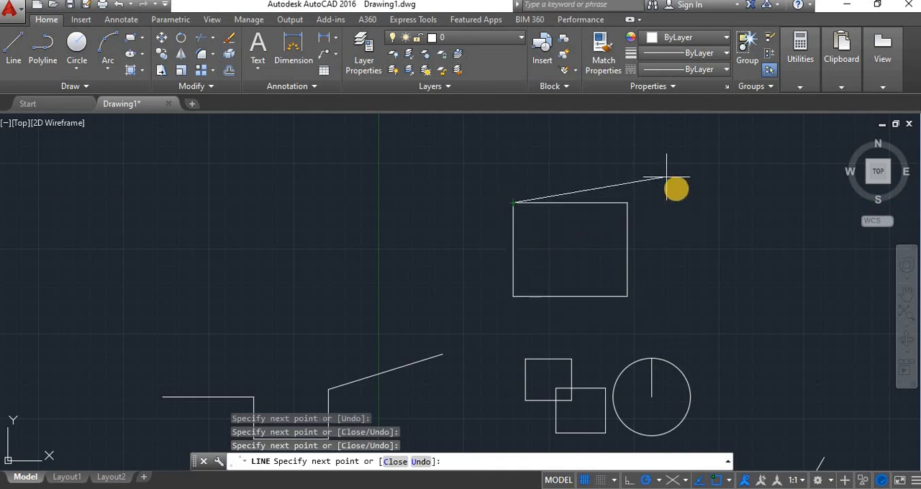
right_click(692, 202)
click(706, 208)
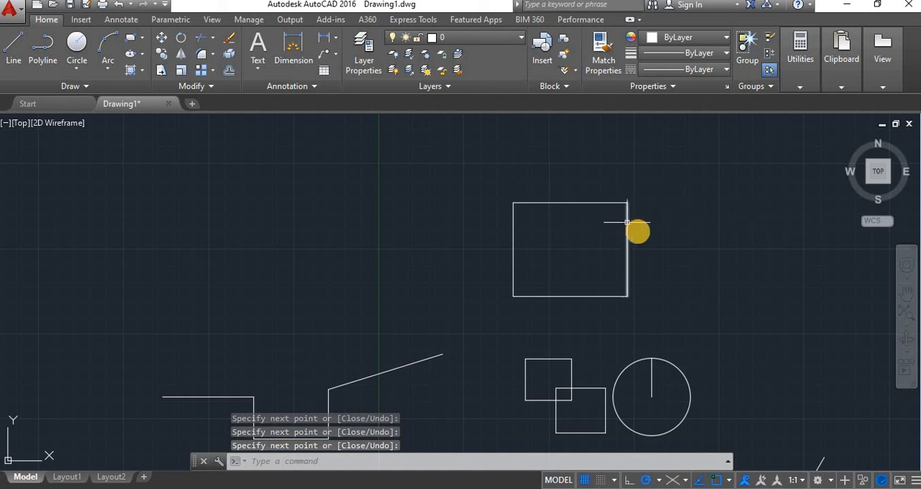
scroll(653, 240, down, 2)
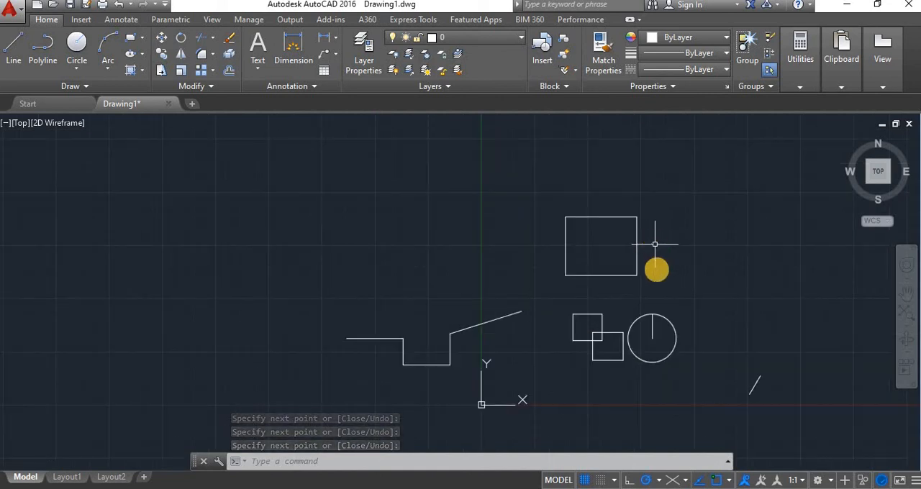
middle_drag(644, 266, 506, 268)
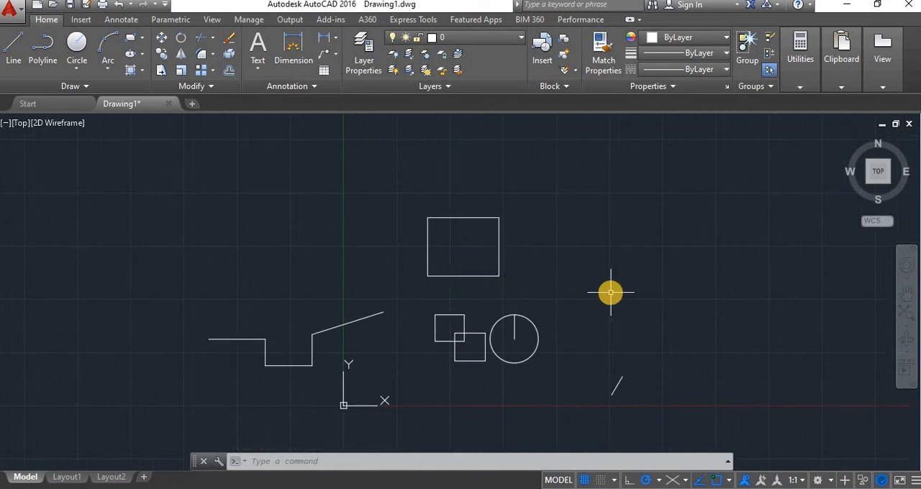
text(l)
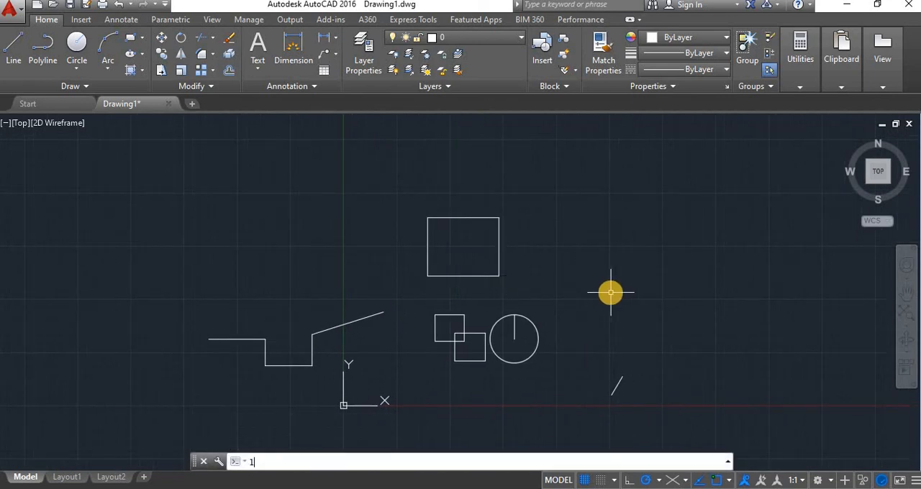
key(Return)
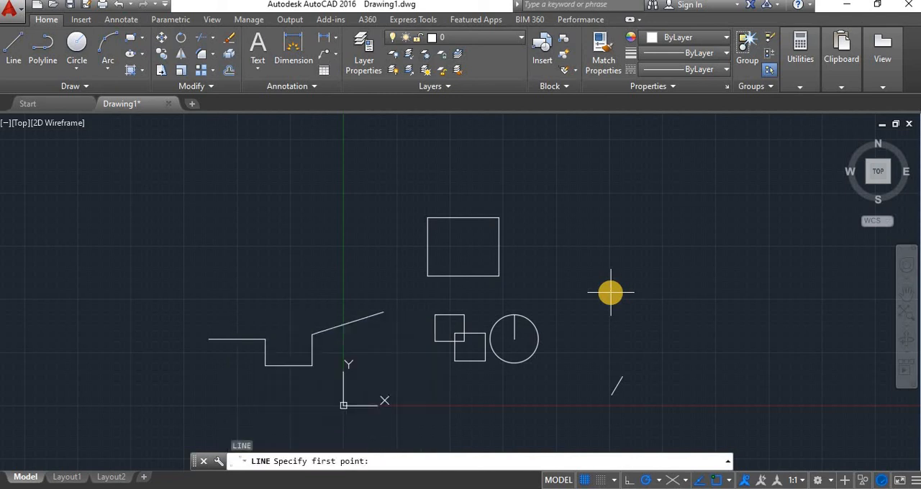
key(Escape)
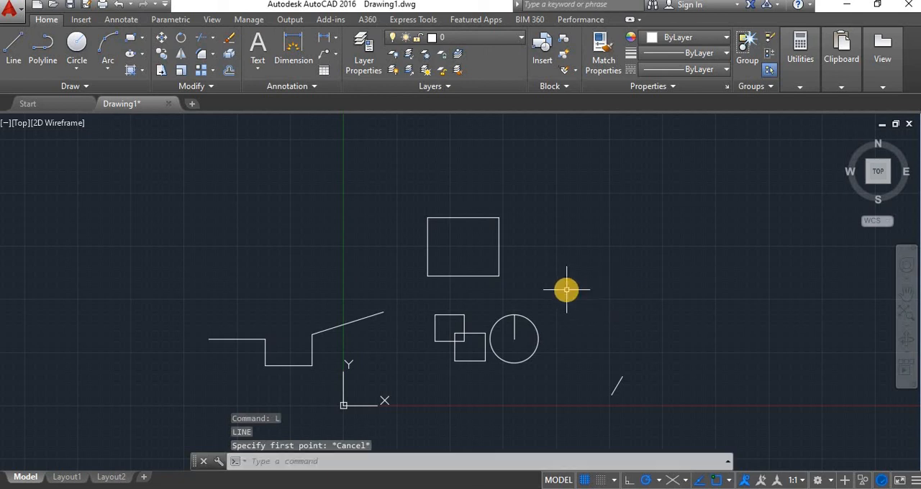
text(l)
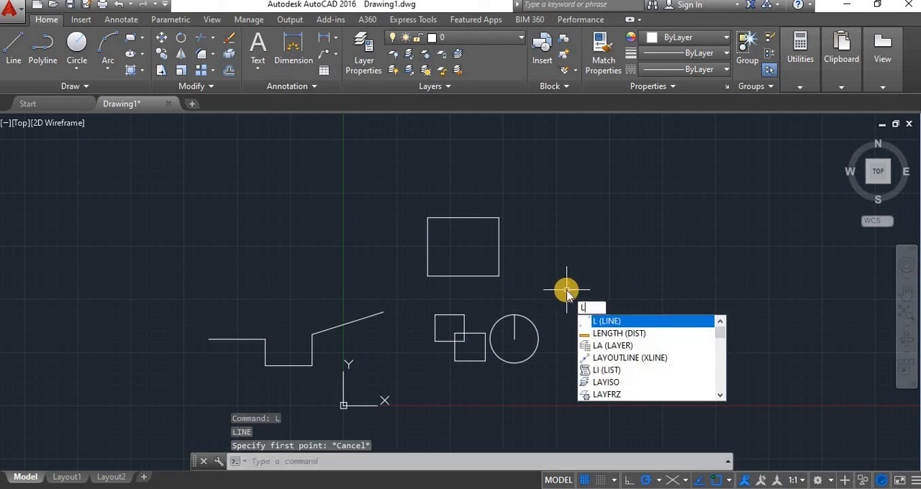
key(Return)
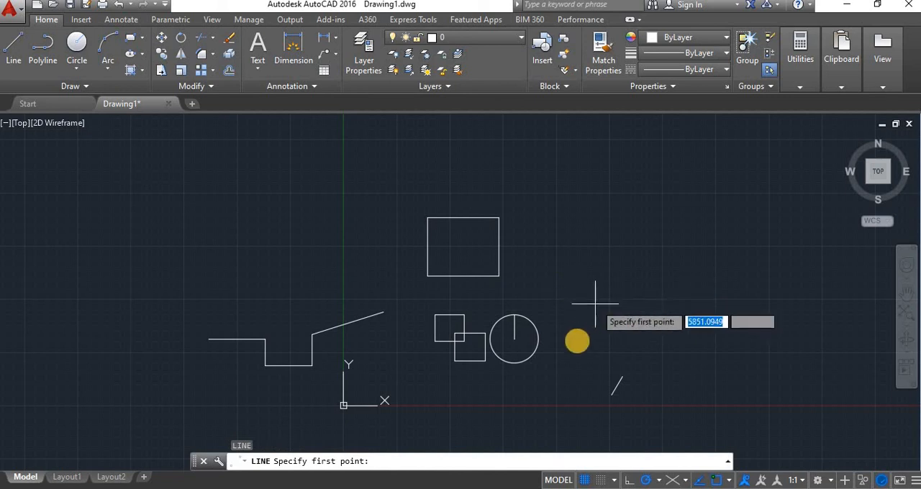
click(573, 344)
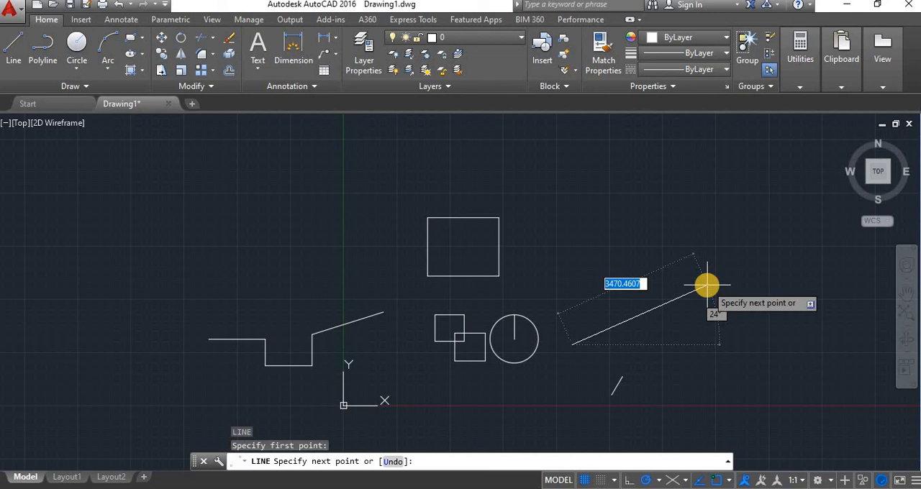
key(Escape)
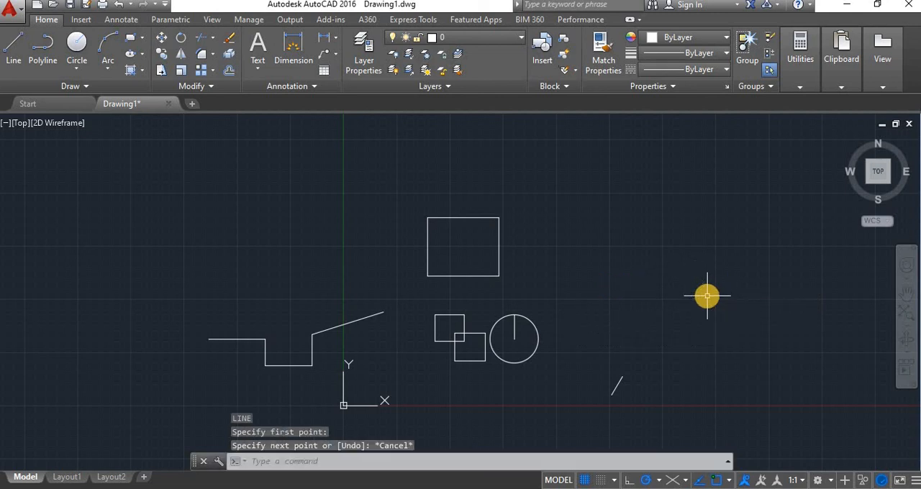
Draw a line segment 200 units long at 60° with Dynamic Input, starting just above the short slanted line beyond the circle.
text(l)
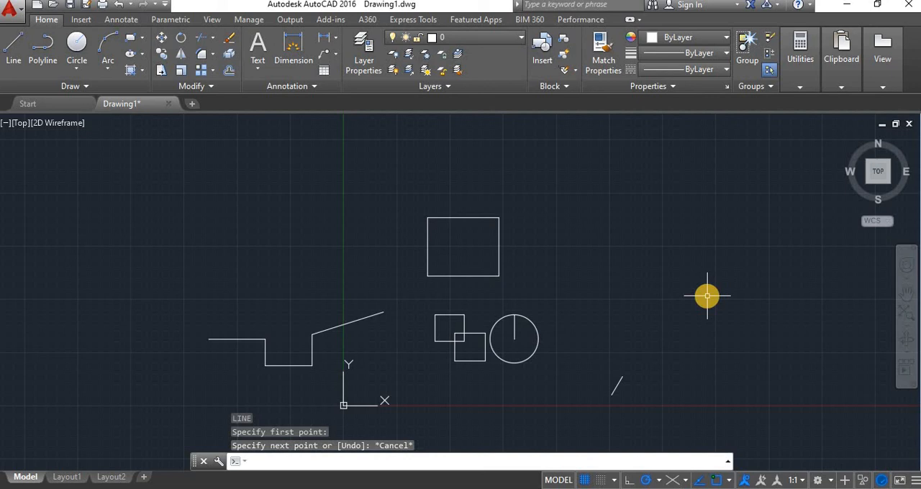
key(Return)
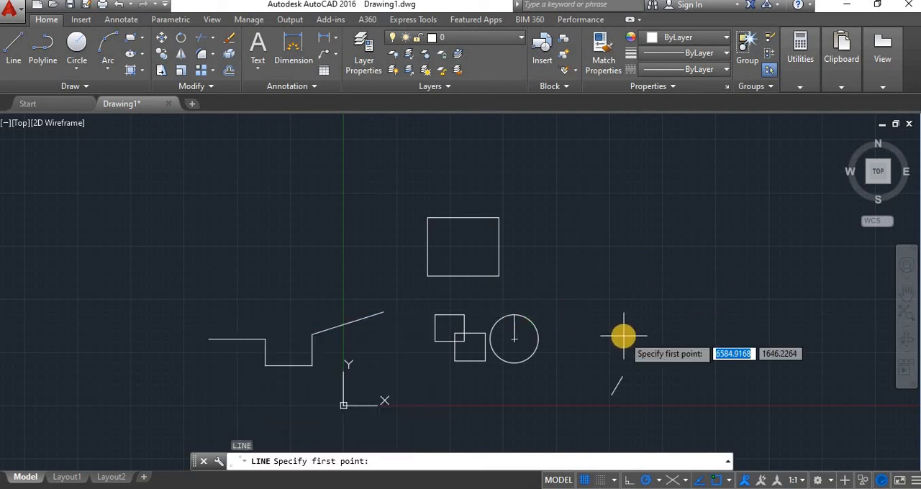
click(607, 368)
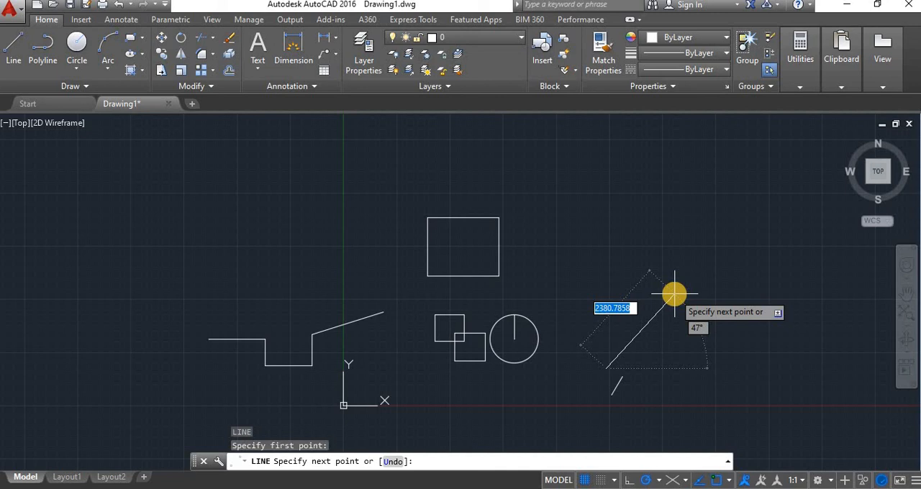
text(200)
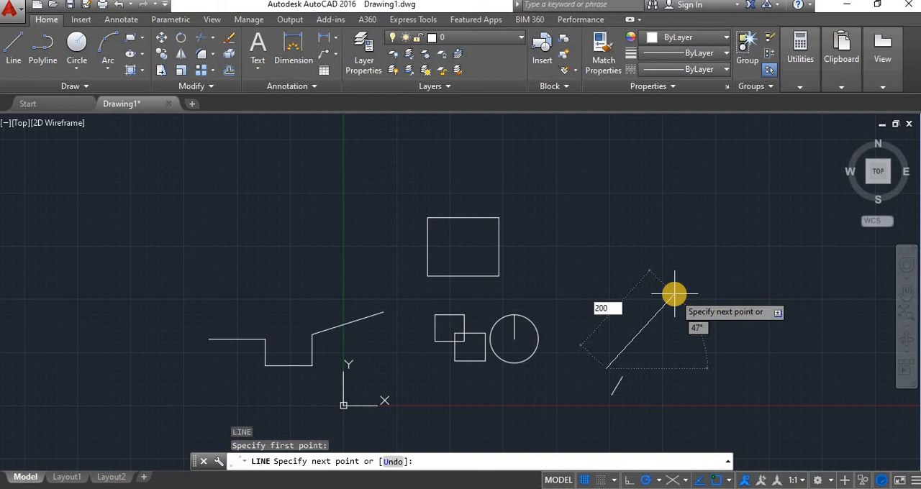
key(Tab)
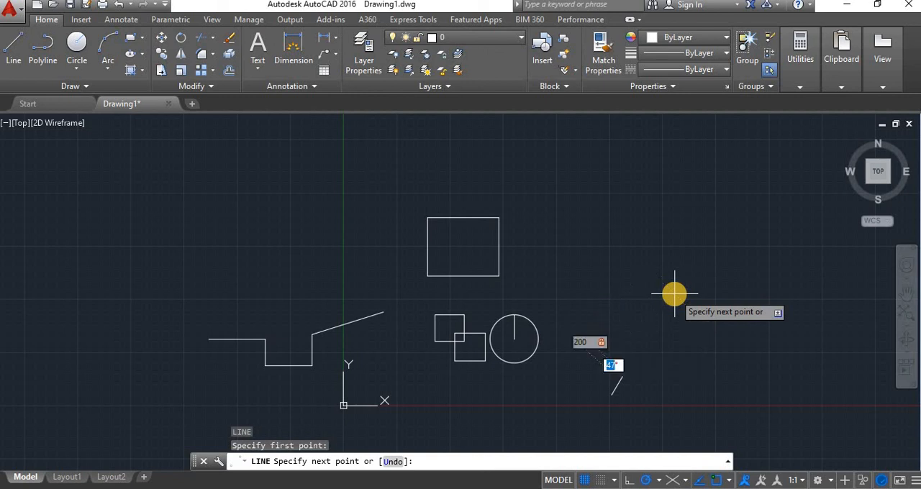
text(60)
key(Return)
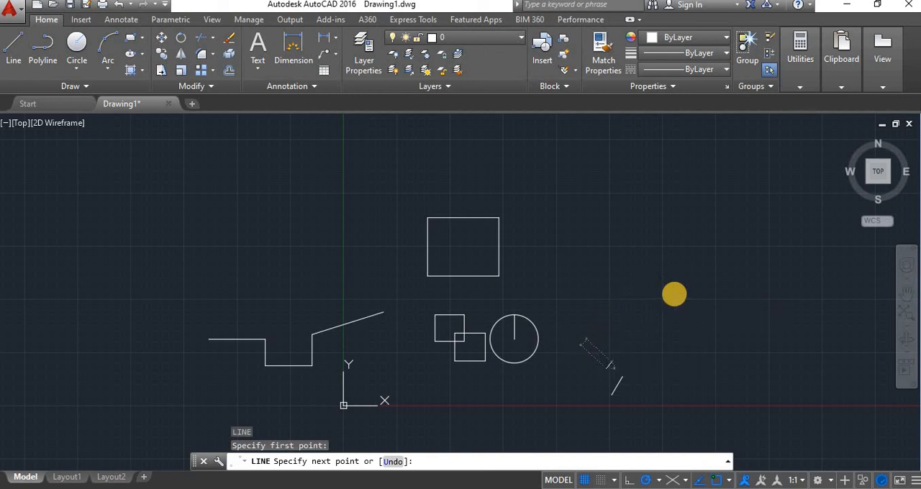
Continue the line with a segment 100 units long at 150° using Dynamic Input, and end the command.
scroll(577, 370, up, 5)
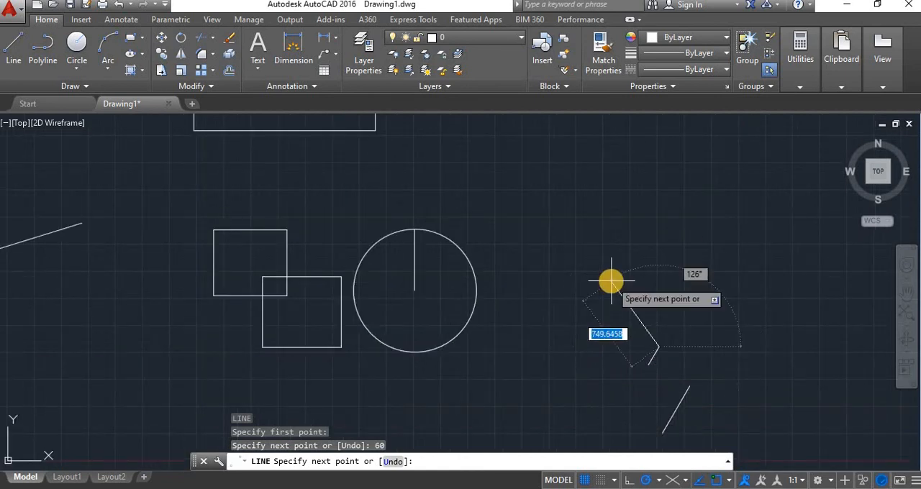
text(100)
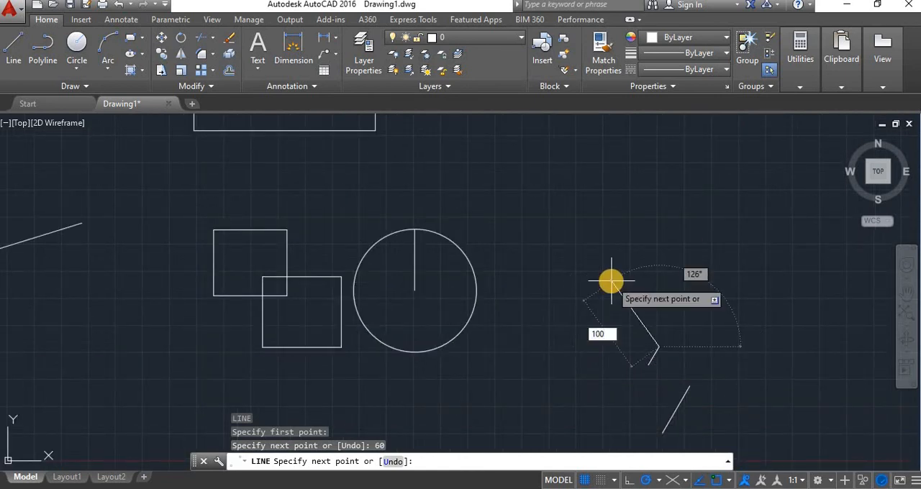
key(Tab)
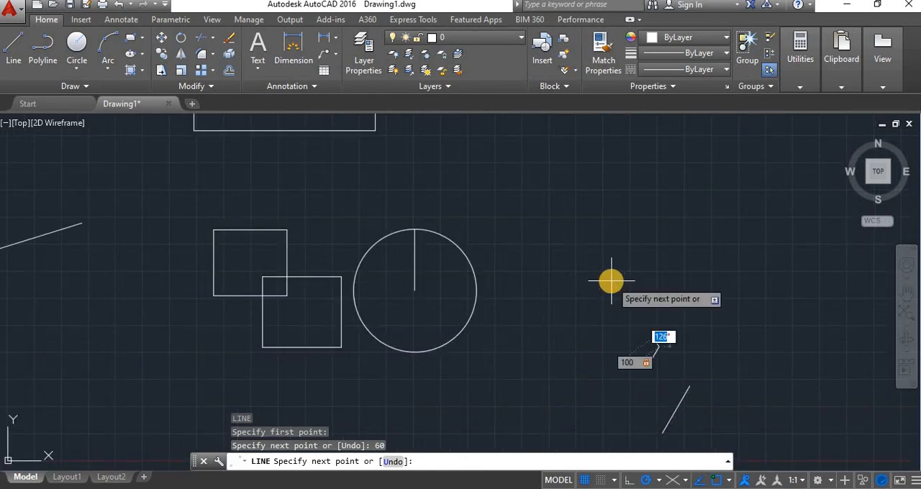
text(150)
key(Return)
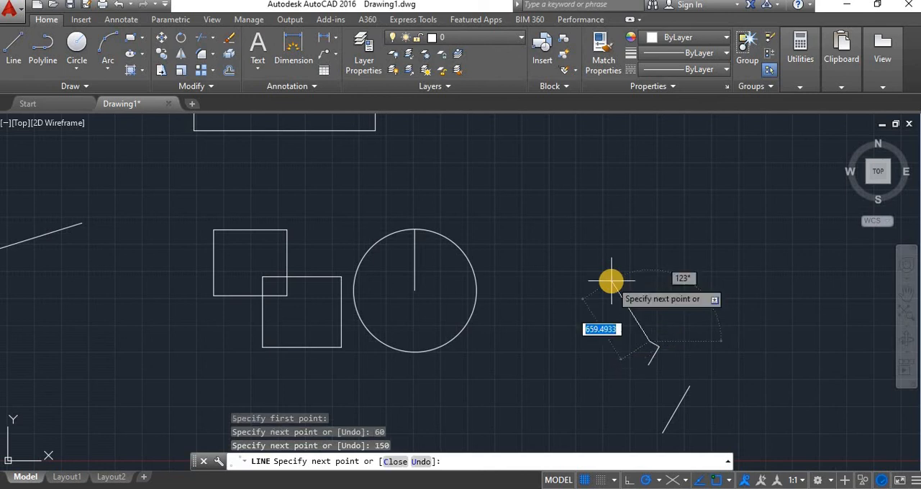
key(Escape)
Select all the sample shapes in the drawing with a crossing window and erase them.
scroll(701, 425, up, 4)
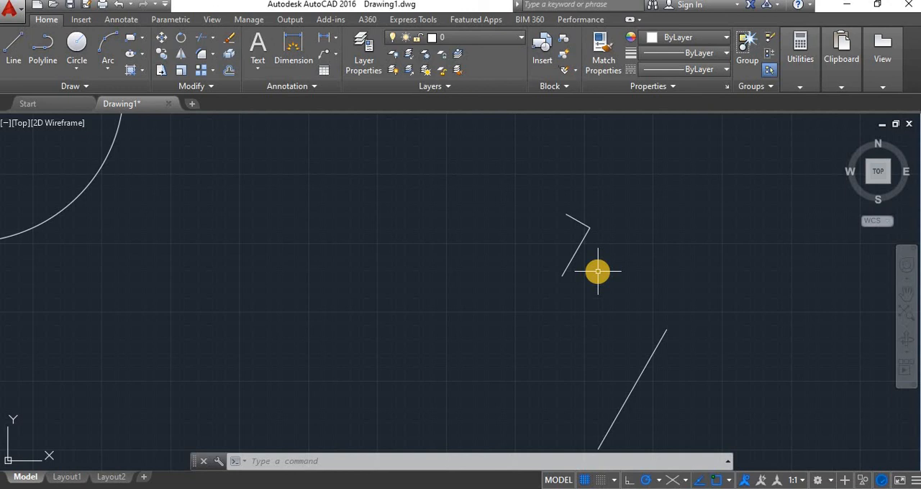
scroll(597, 286, down, 12)
click(635, 335)
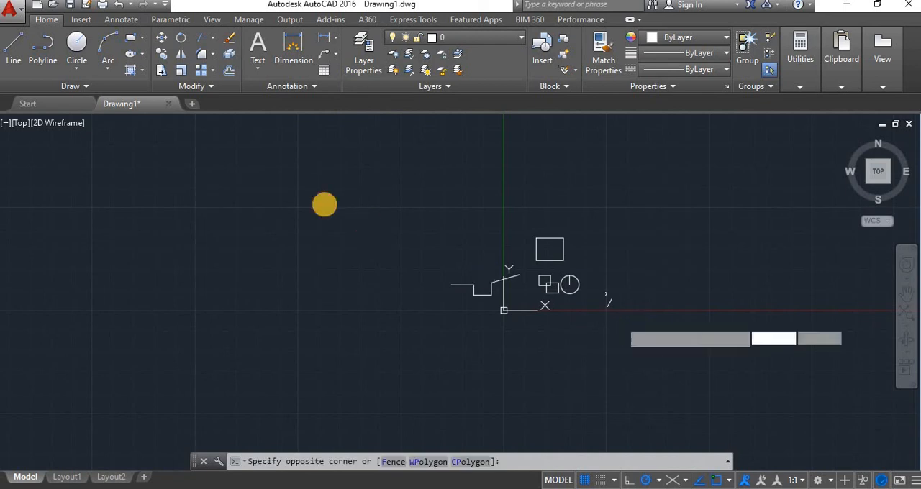
click(322, 205)
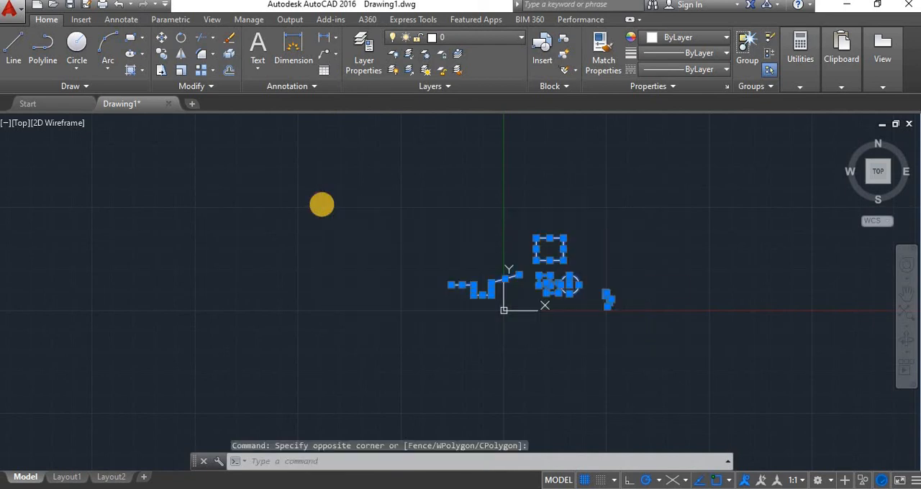
key(Delete)
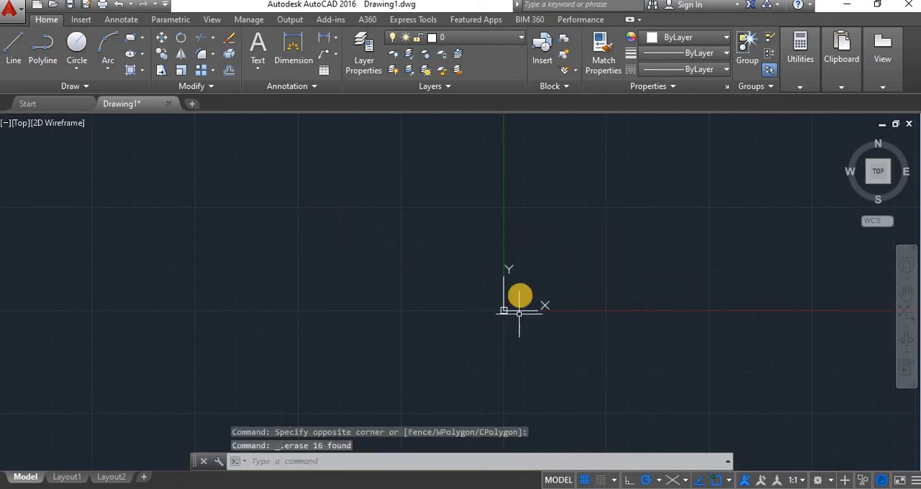
scroll(520, 295, up, 6)
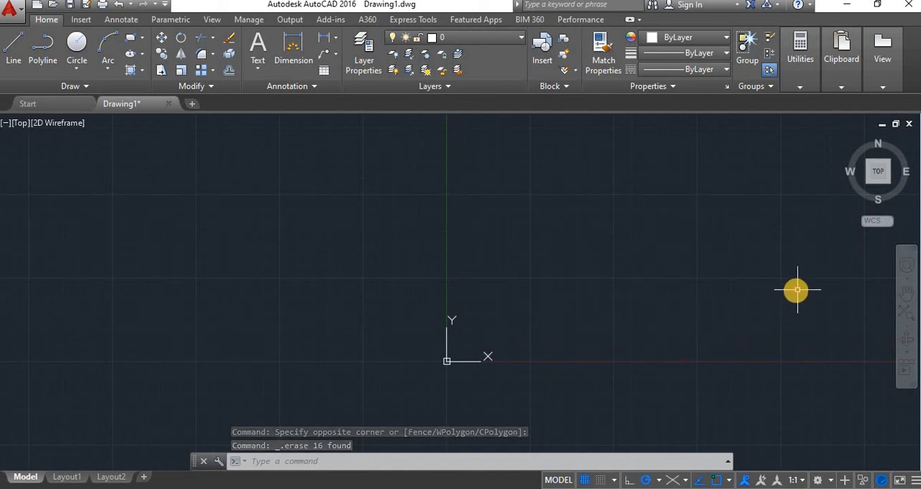